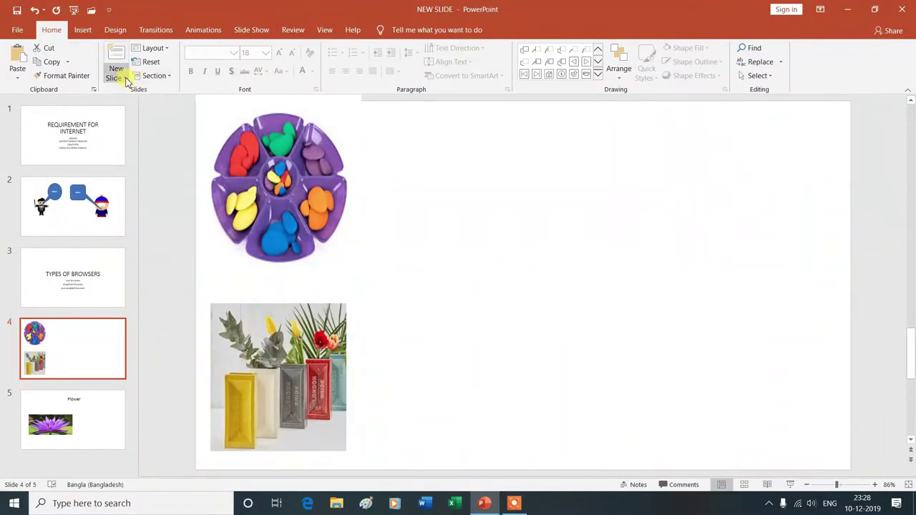
Step: Insert a new Blank-layout slide after slide 4 and expand the full Shapes gallery
click(126, 81)
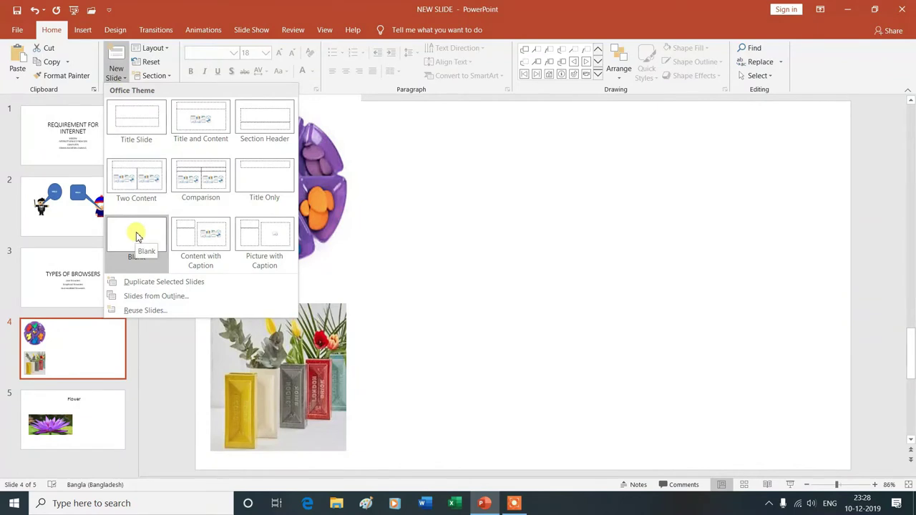
click(139, 237)
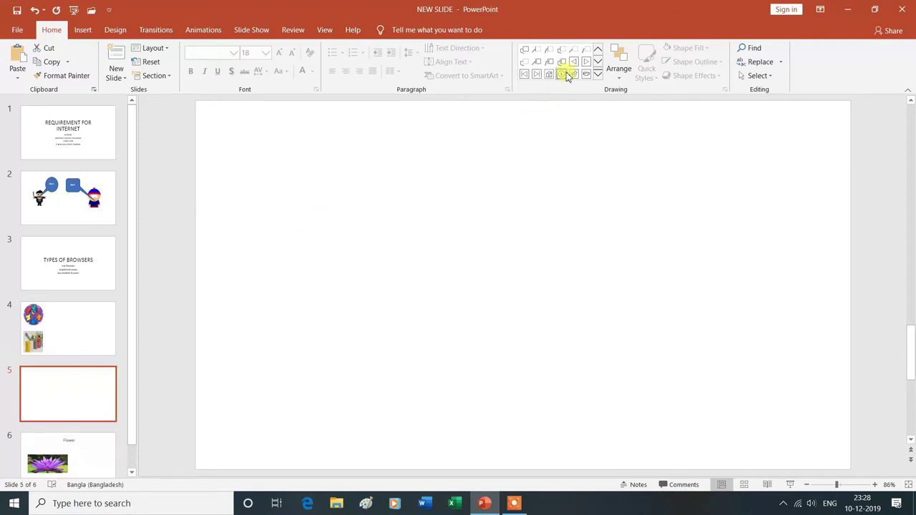
click(599, 75)
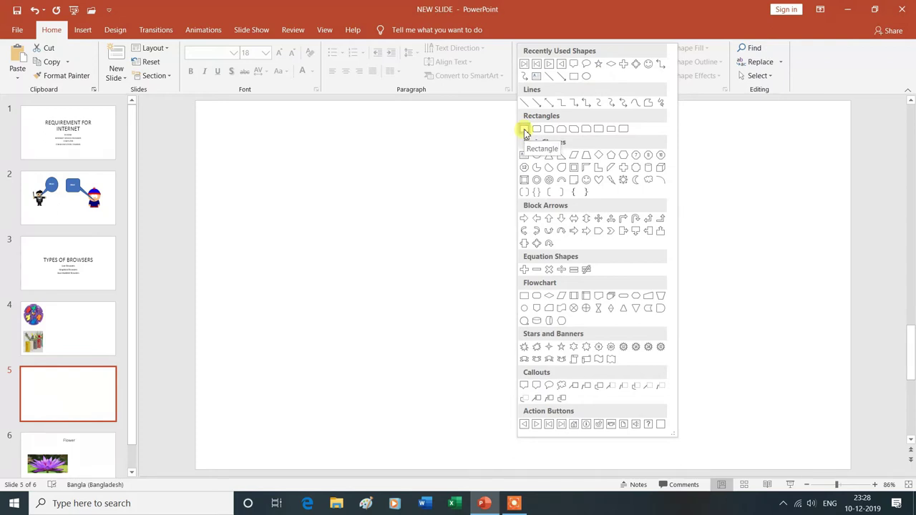
Step: Draw a square on the left and a circle overlapping its lower right
click(524, 128)
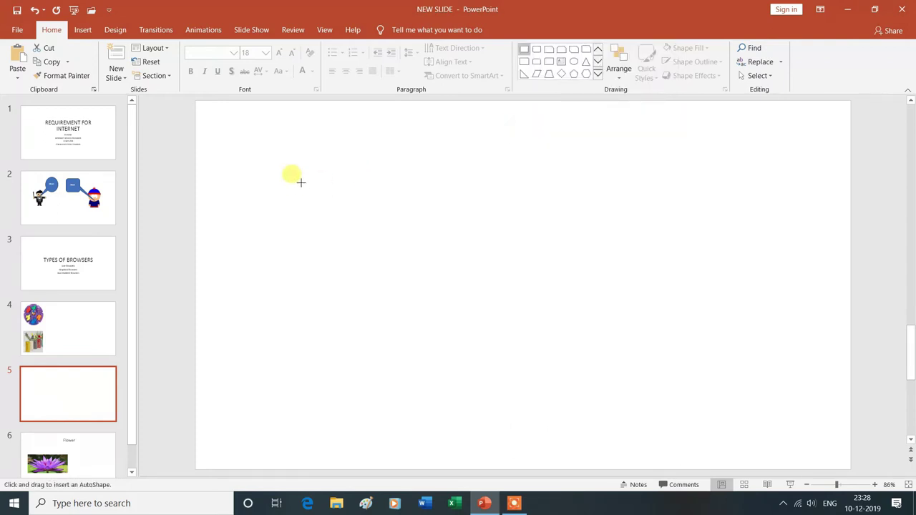
drag(287, 160, 435, 291)
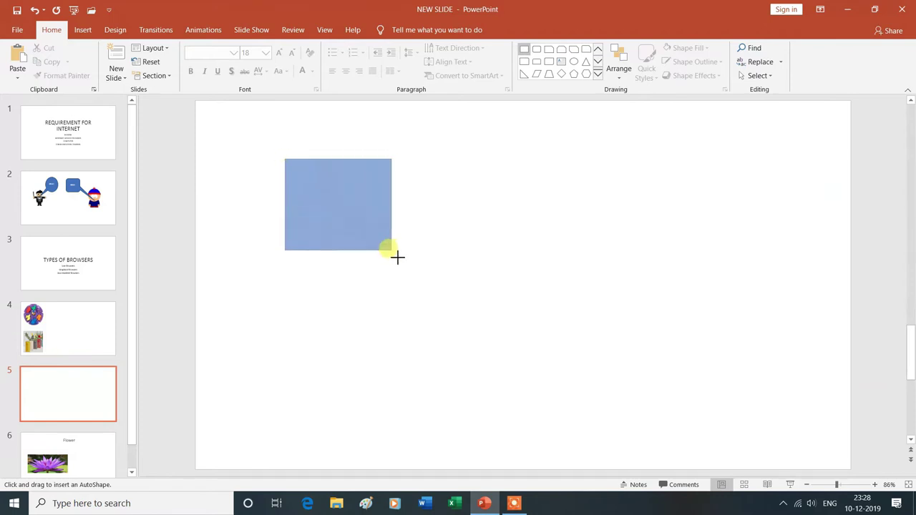
click(577, 65)
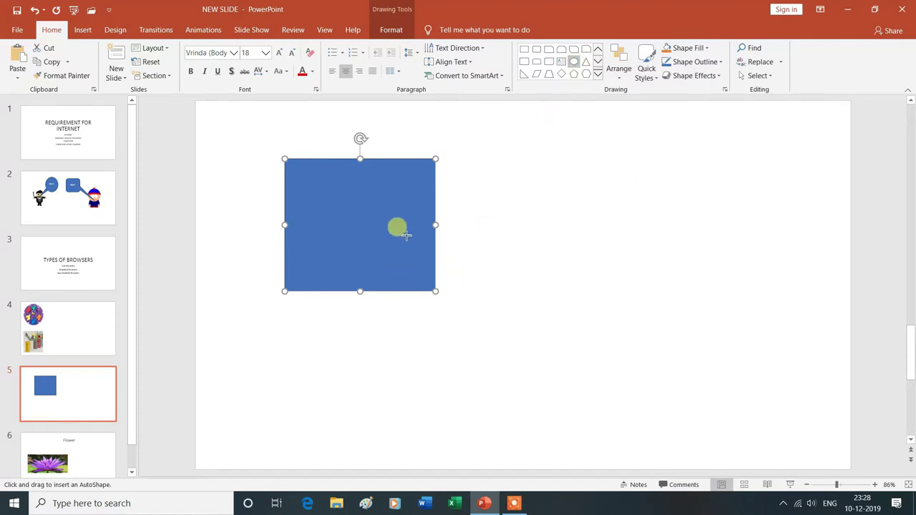
drag(395, 216, 524, 345)
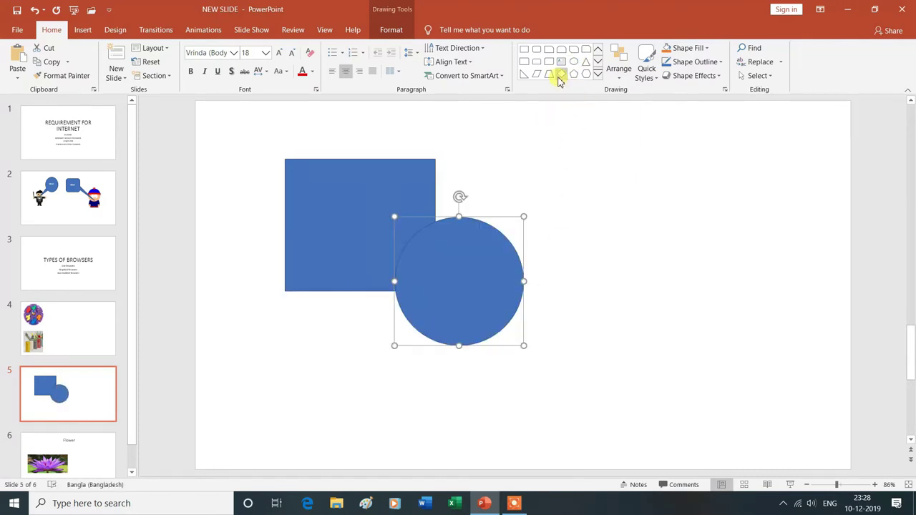
Step: Draw an isosceles triangle and move it up-left so it overlaps the circle
click(586, 63)
drag(494, 259, 629, 404)
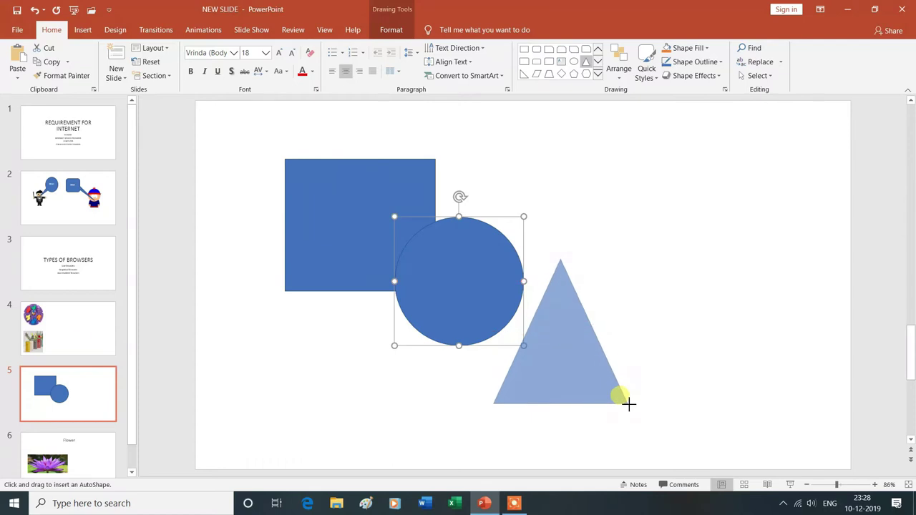
drag(629, 404, 633, 407)
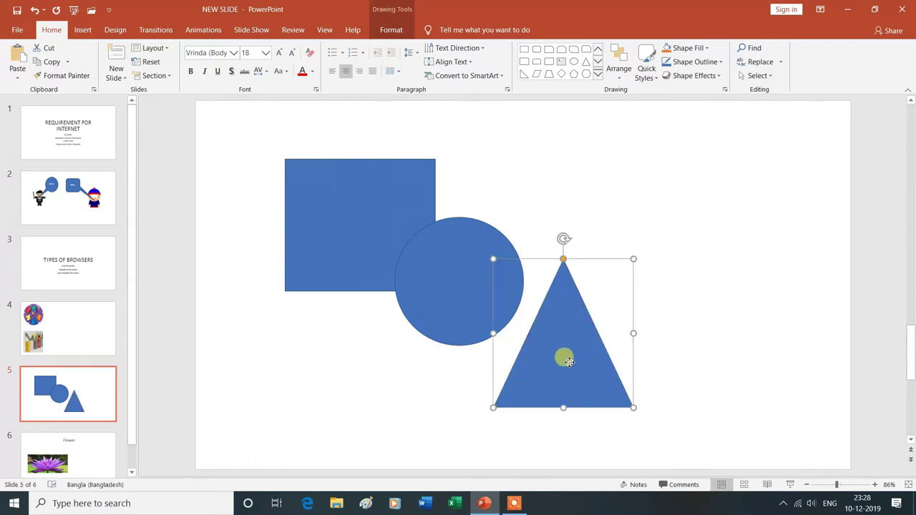
drag(568, 362, 539, 331)
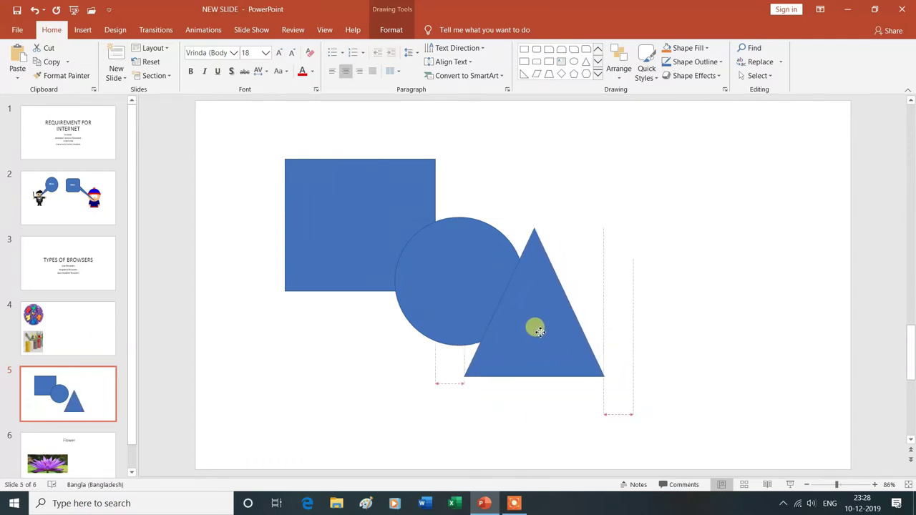
drag(538, 330, 536, 330)
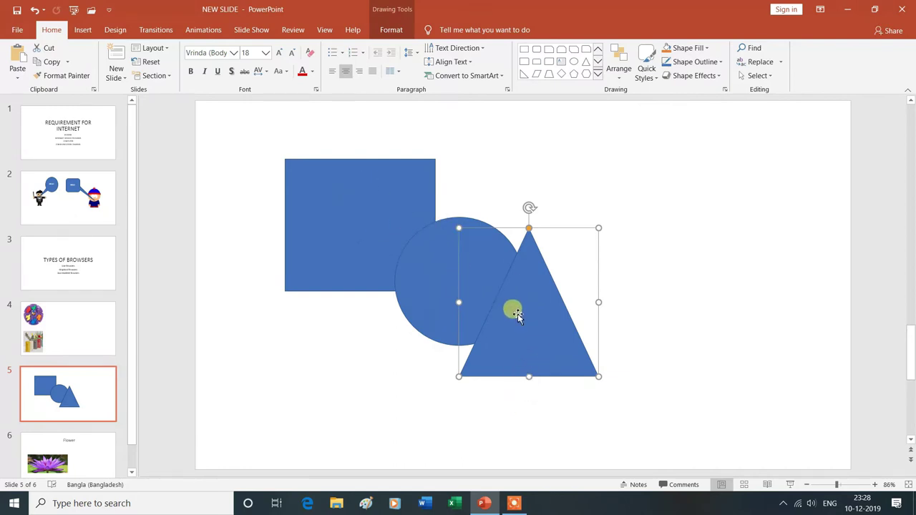
click(367, 202)
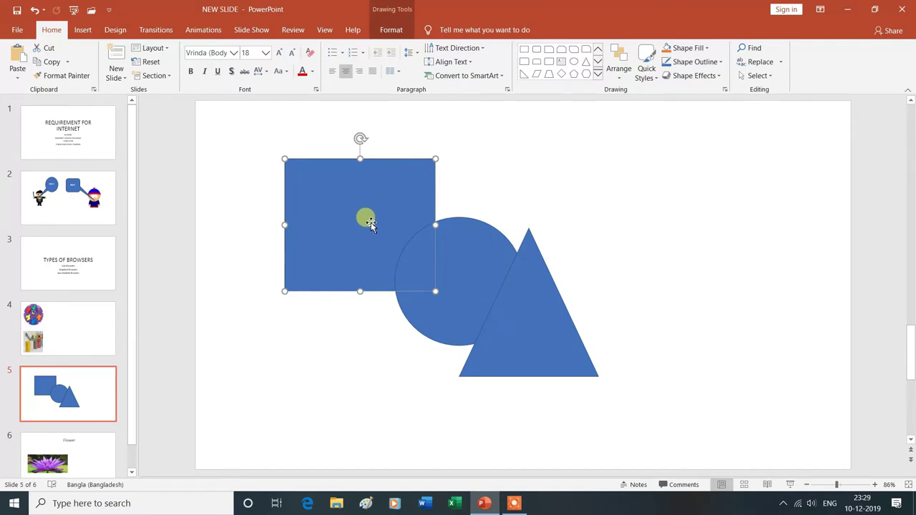
Step: Label the square 1, the circle 2 and the triangle 3
click(371, 222)
text(1)
click(476, 280)
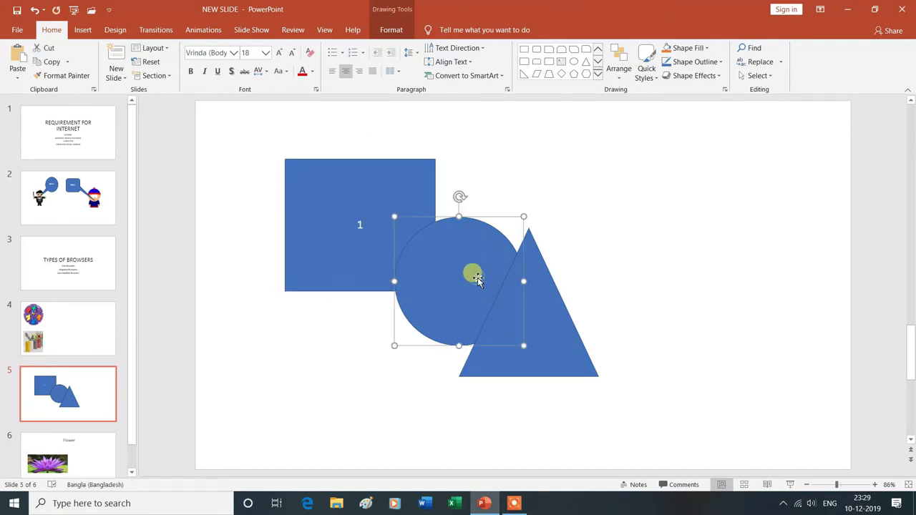
text(2)
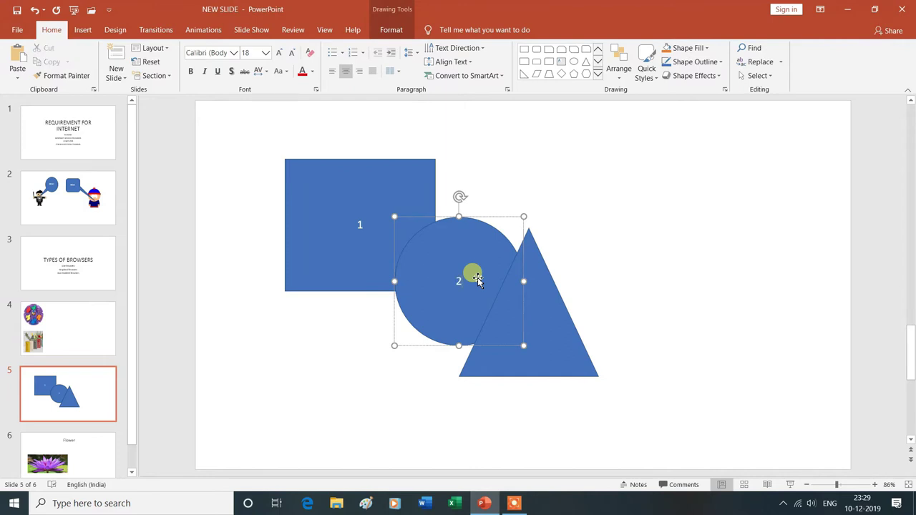
click(544, 324)
text(3)
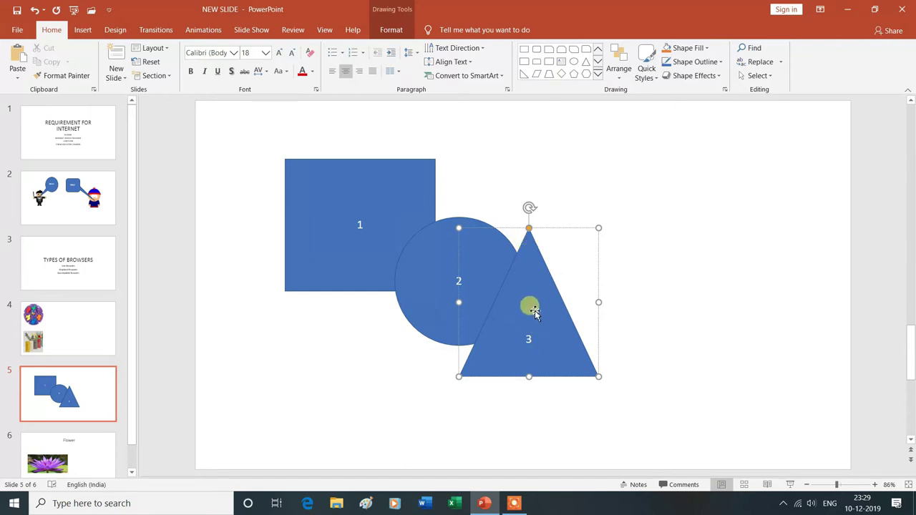
Step: Fill the triangle green and the circle purple
click(708, 51)
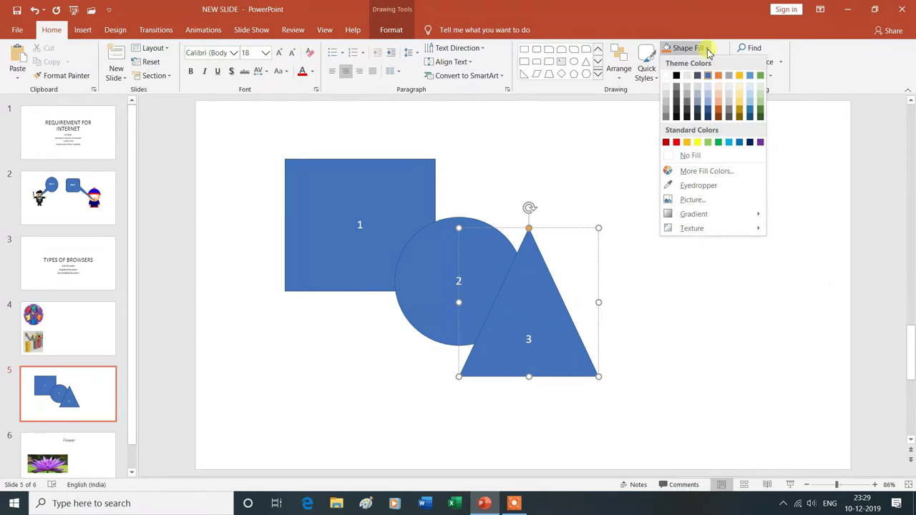
click(721, 143)
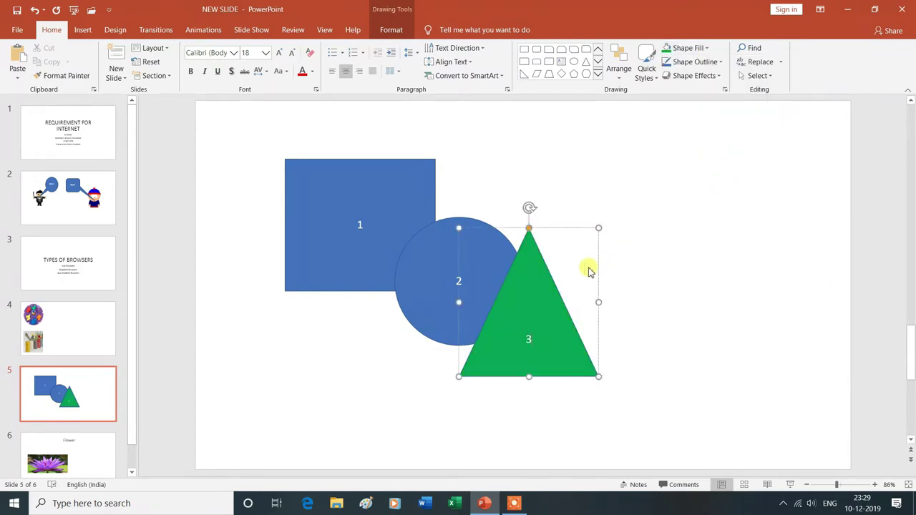
click(473, 260)
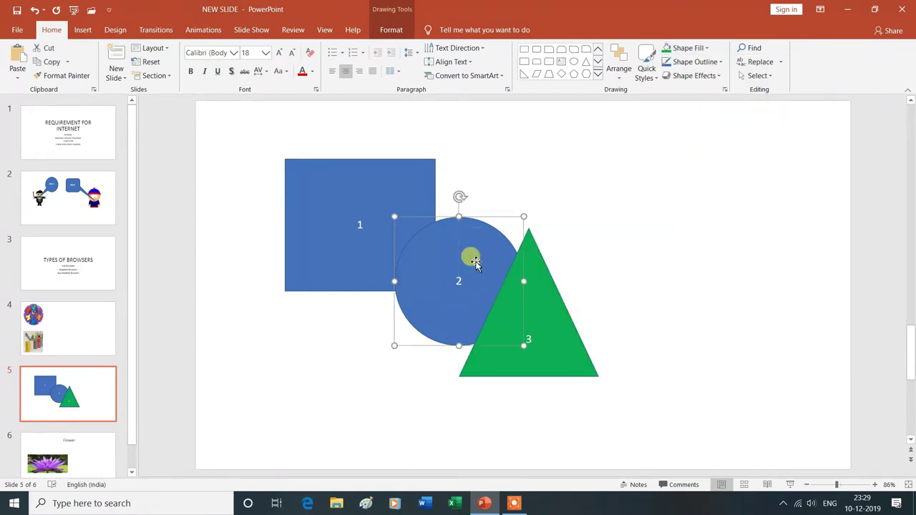
click(708, 50)
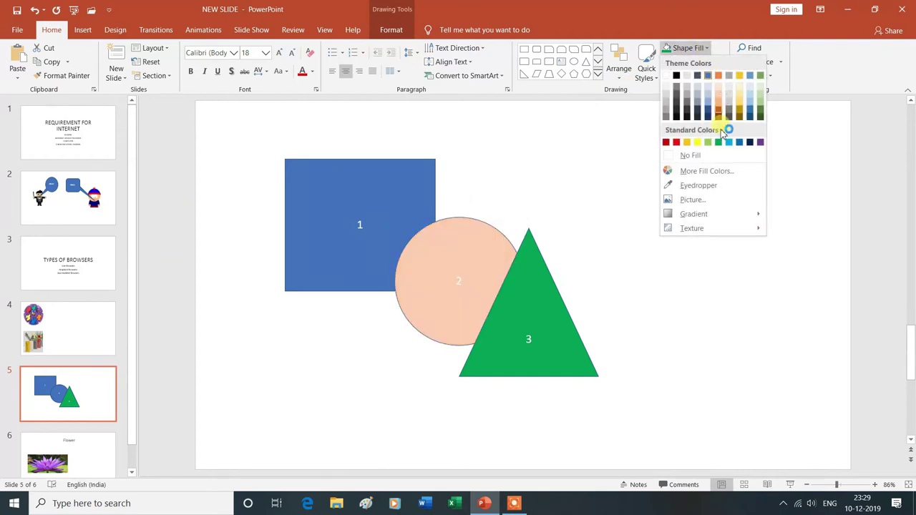
click(763, 143)
click(708, 52)
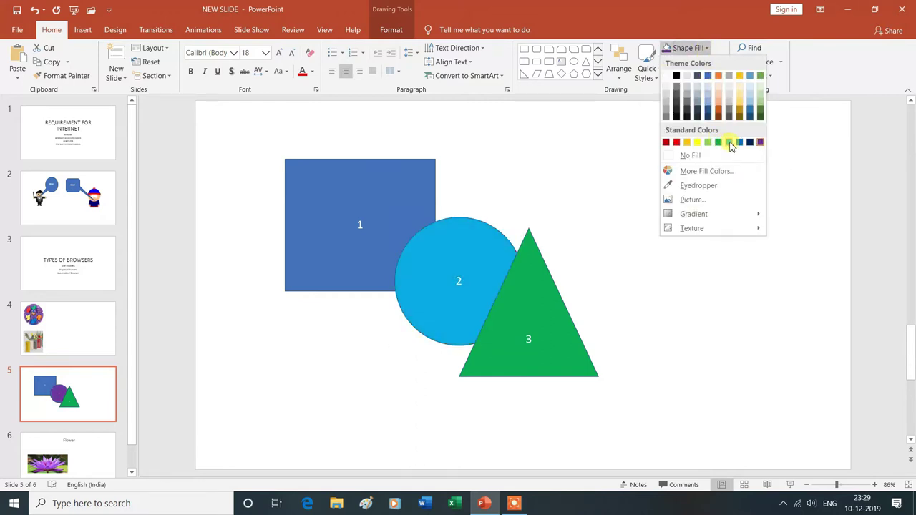
click(383, 188)
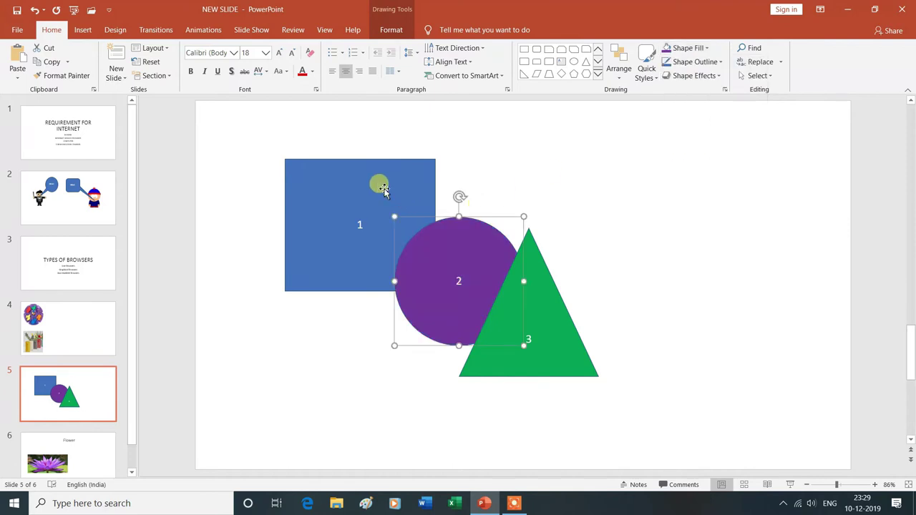
Step: Fill the square yellow and shift the circle slightly up and left
click(706, 51)
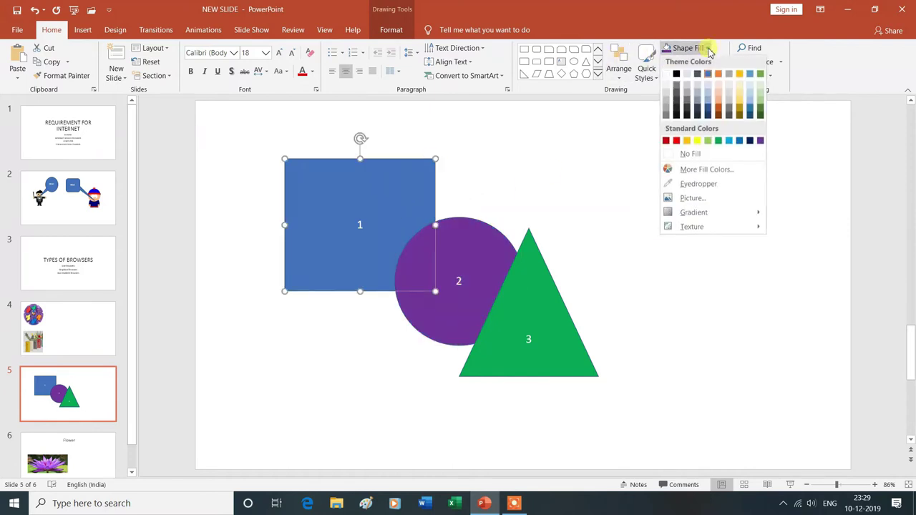
click(698, 144)
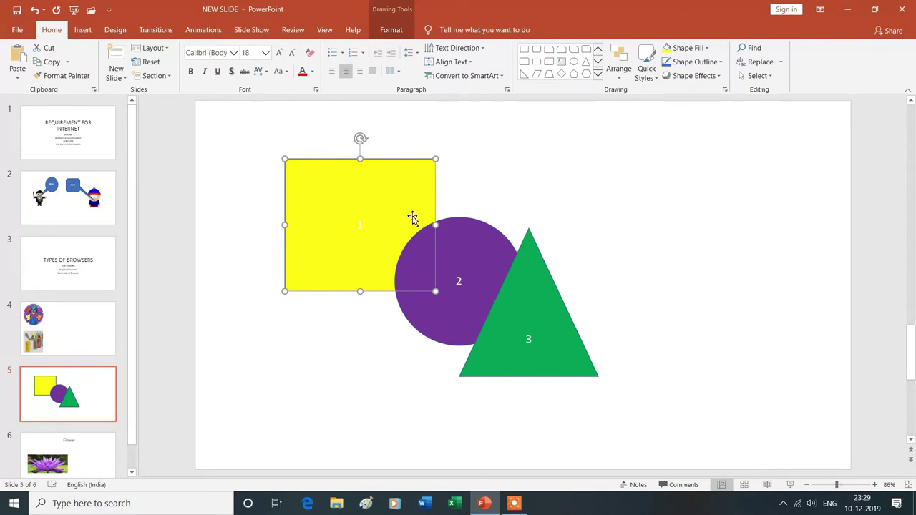
click(457, 245)
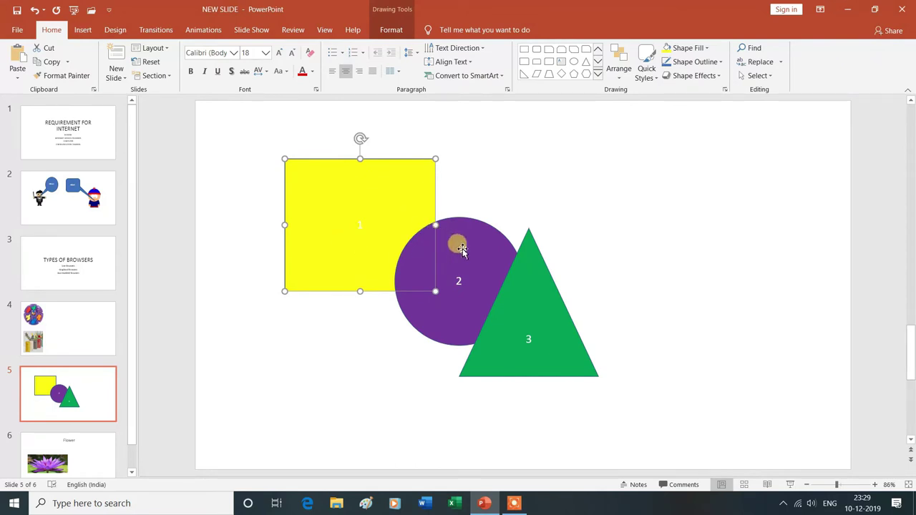
drag(462, 249, 452, 238)
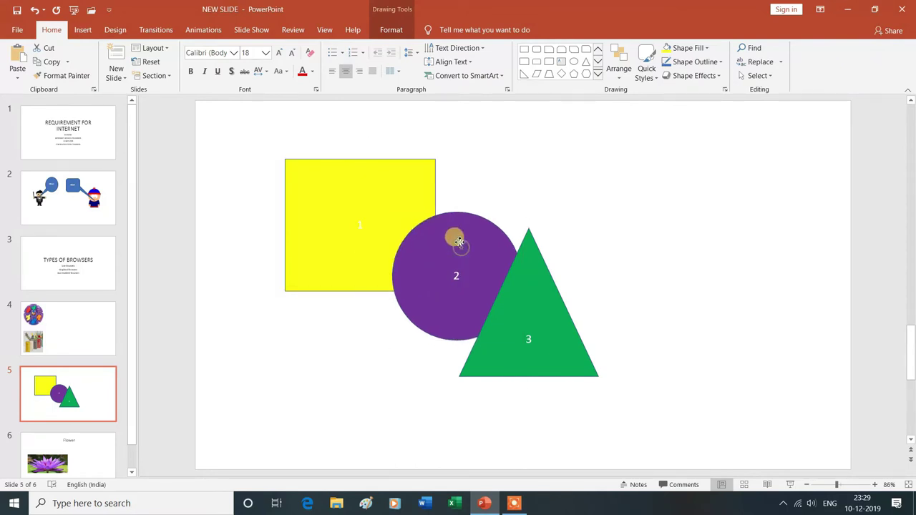
Step: Nudge the green triangle up-left, send it to back, then bring it to front
drag(524, 285, 516, 274)
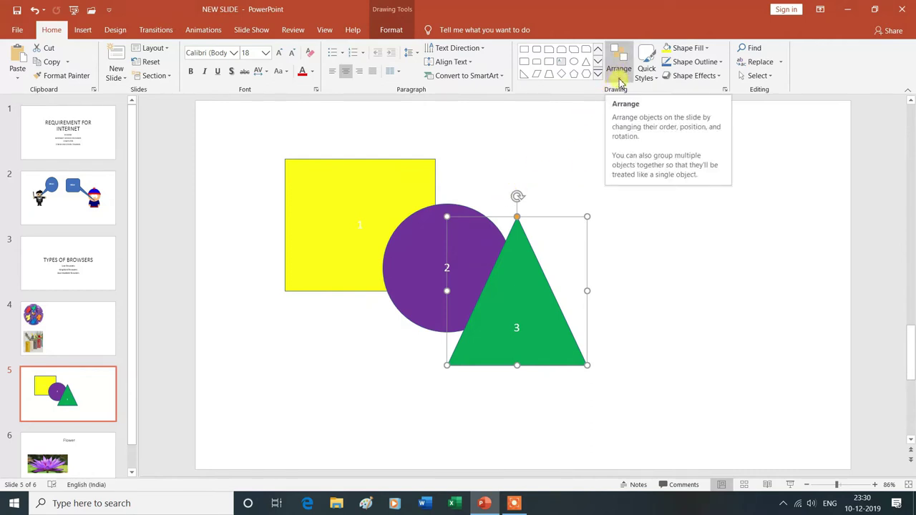
click(620, 82)
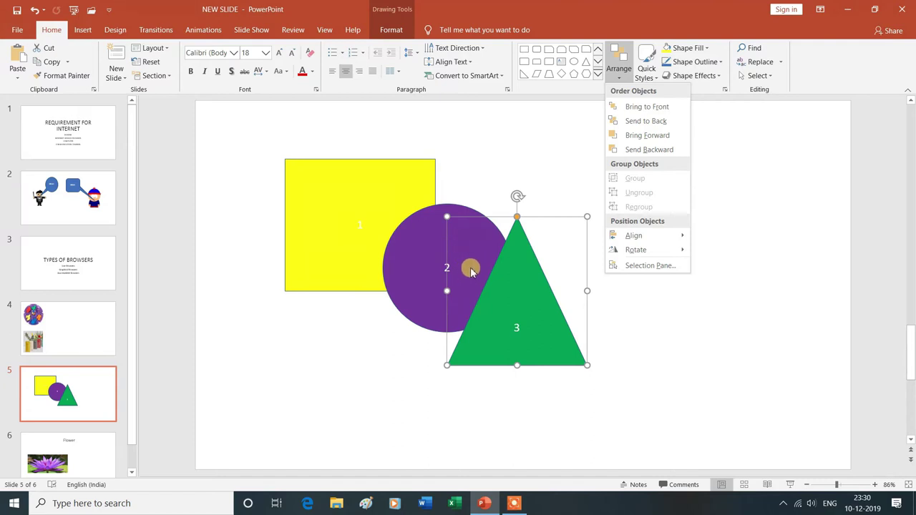
click(643, 125)
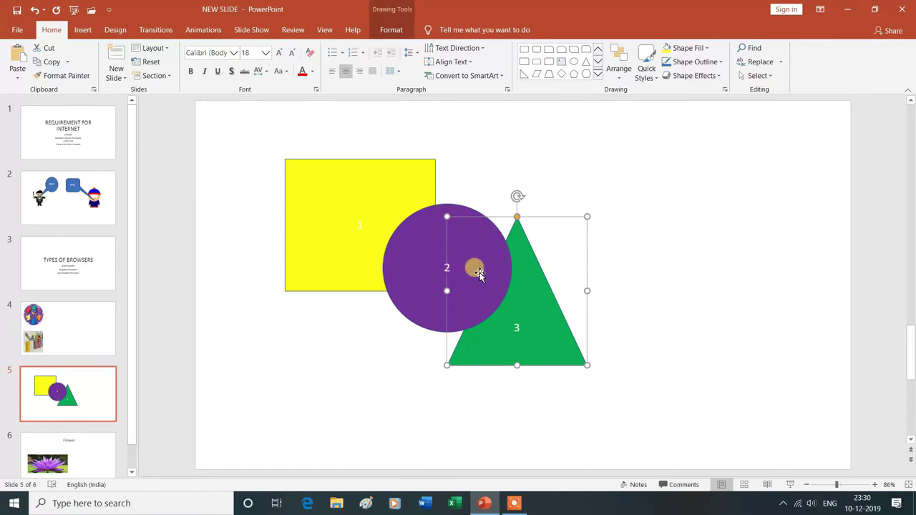
click(620, 77)
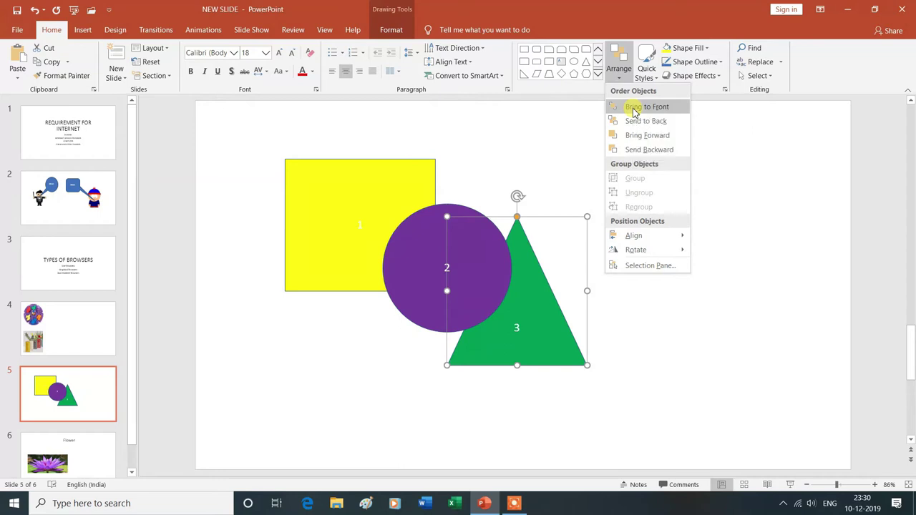
click(634, 107)
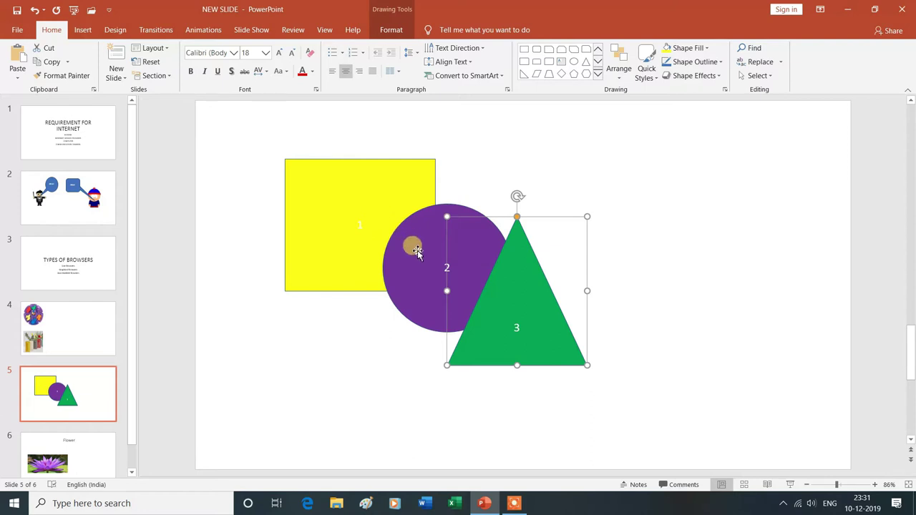
Step: Bring the yellow square to the very front
click(365, 191)
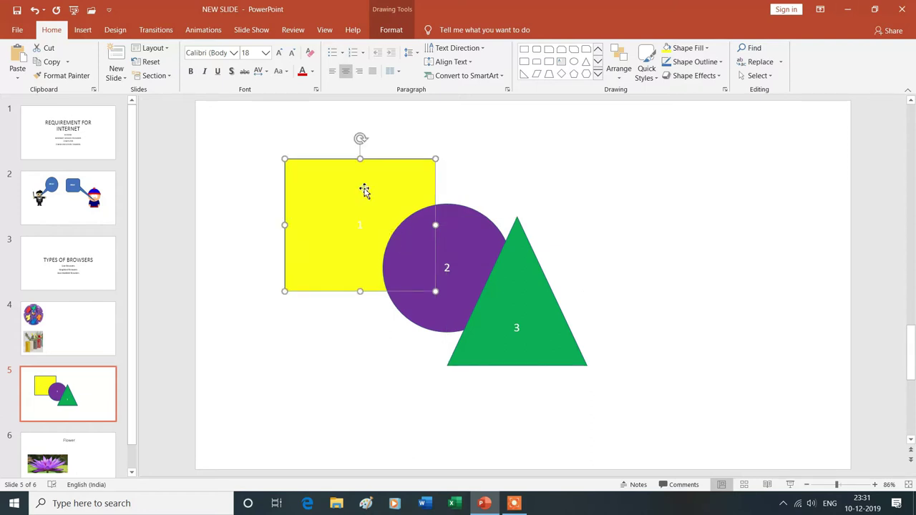
click(623, 80)
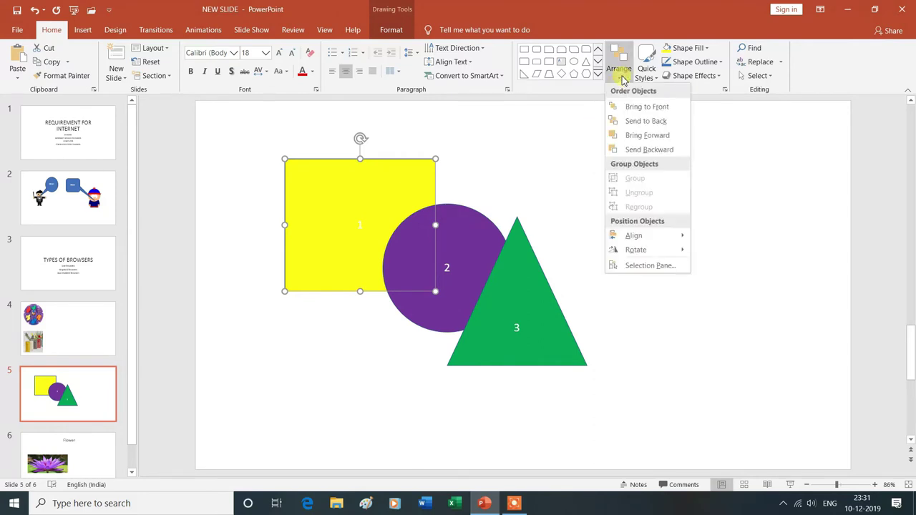
click(638, 111)
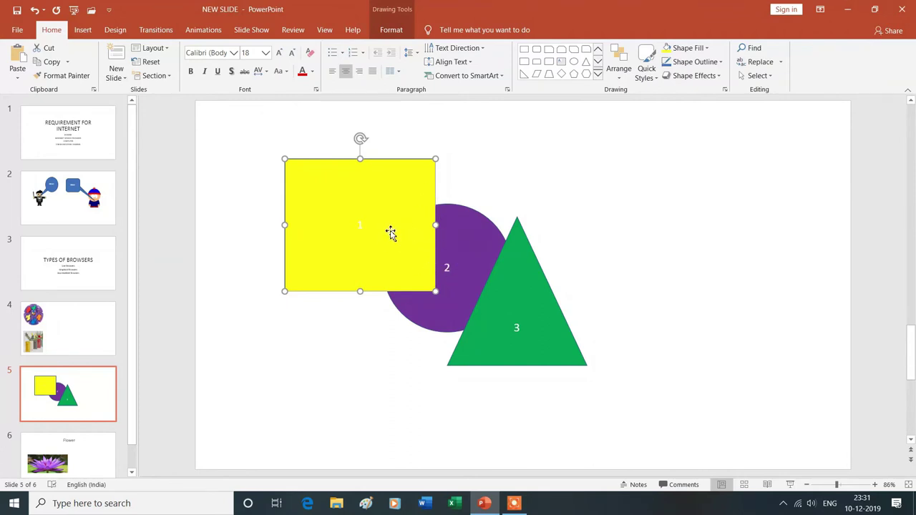
Step: Send the yellow square to back, then drag the green triangle left over it
click(620, 81)
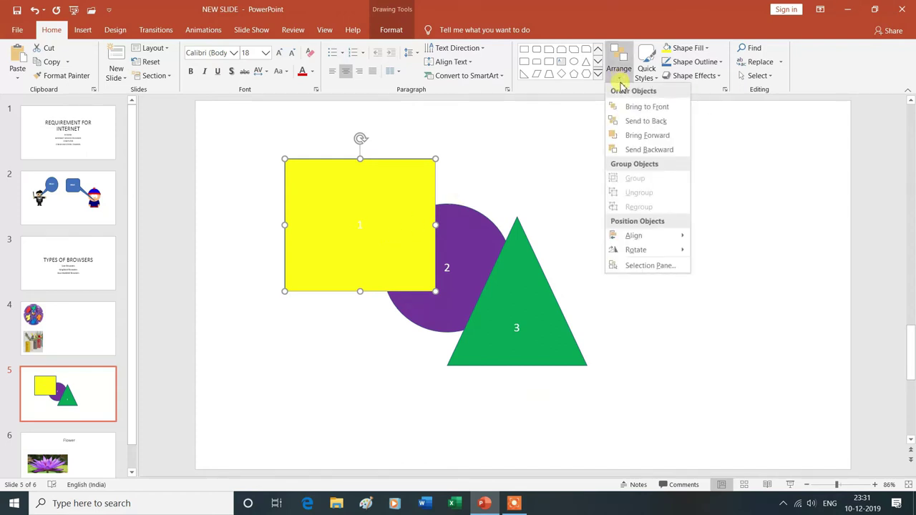
click(637, 125)
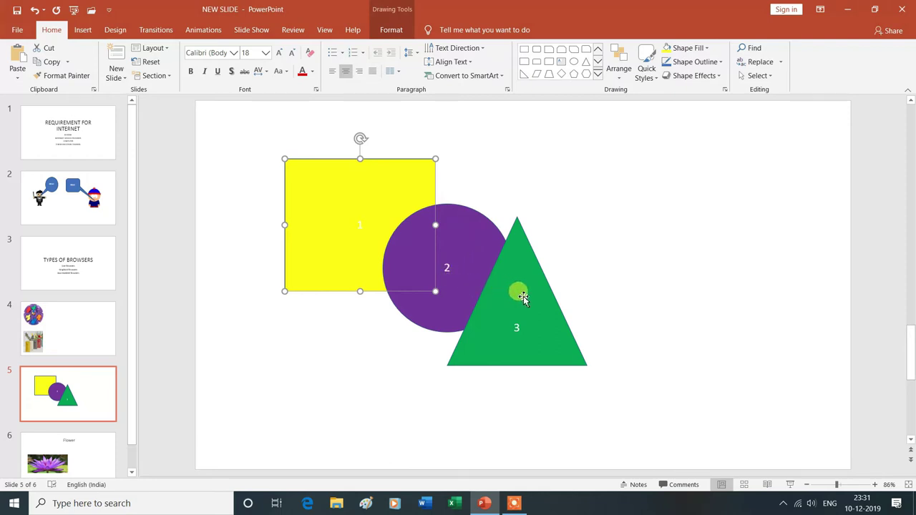
mouse_move(522, 297)
mouse_down()
mouse_move(287, 264)
mouse_move(310, 256)
mouse_up()
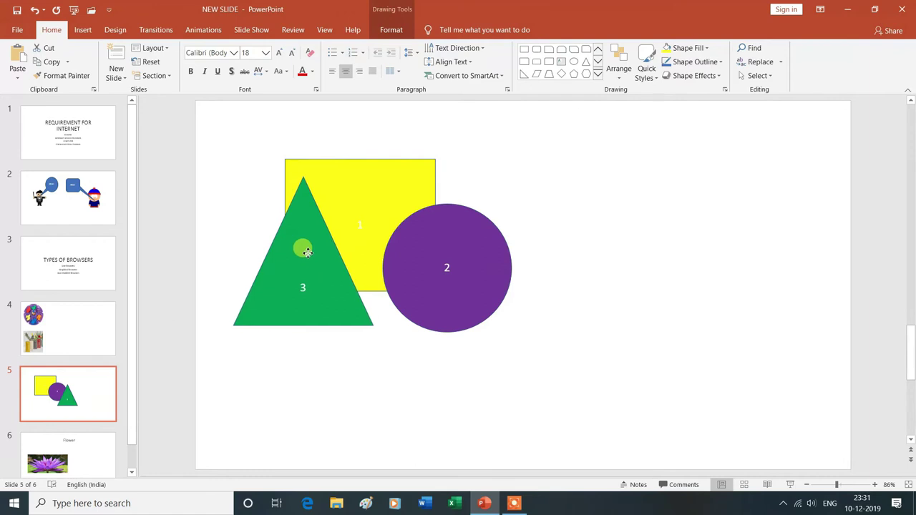
Step: Level the triangle's base with the circle's bottom edge and deselect it
drag(310, 255, 315, 261)
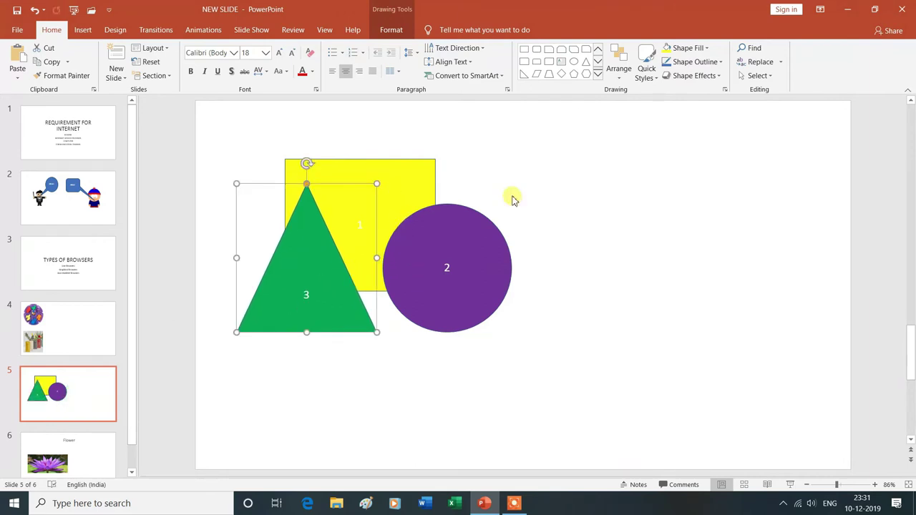
click(479, 204)
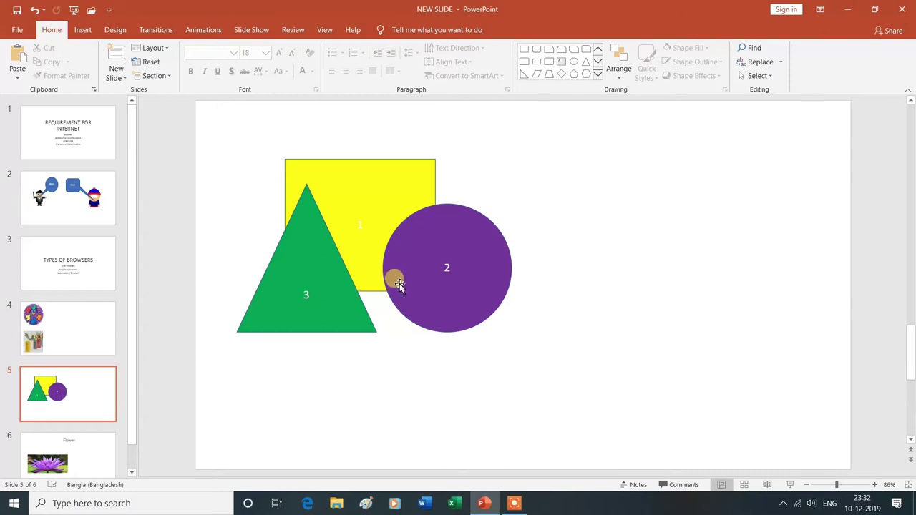
Step: Bring the yellow square forward one layer so it covers the circle's left edge
click(620, 81)
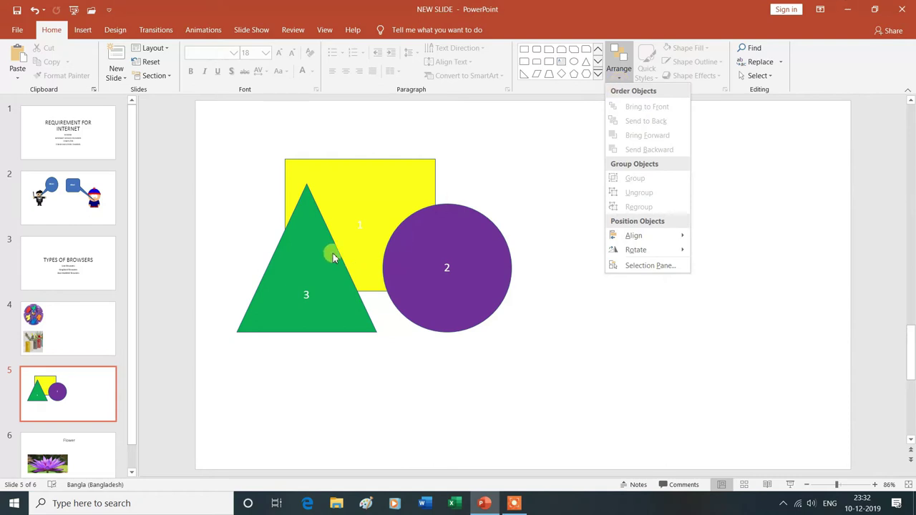
click(356, 197)
click(356, 198)
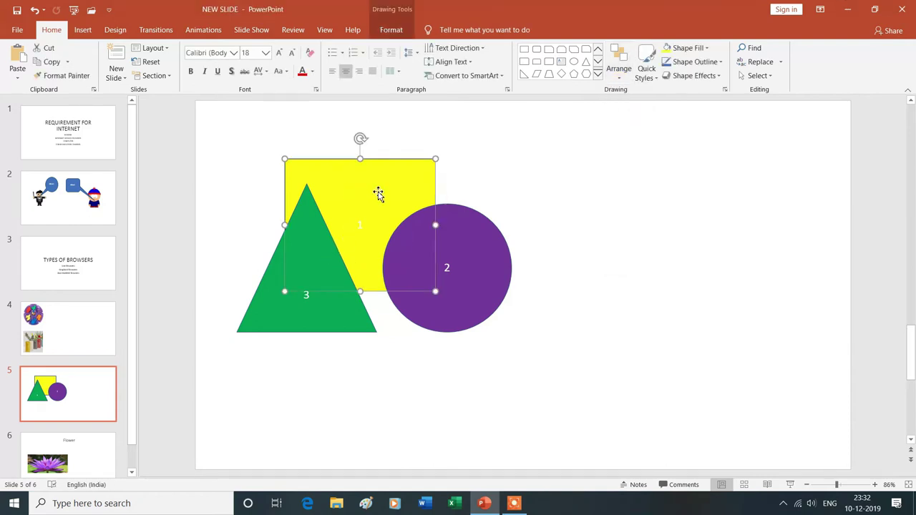
click(620, 79)
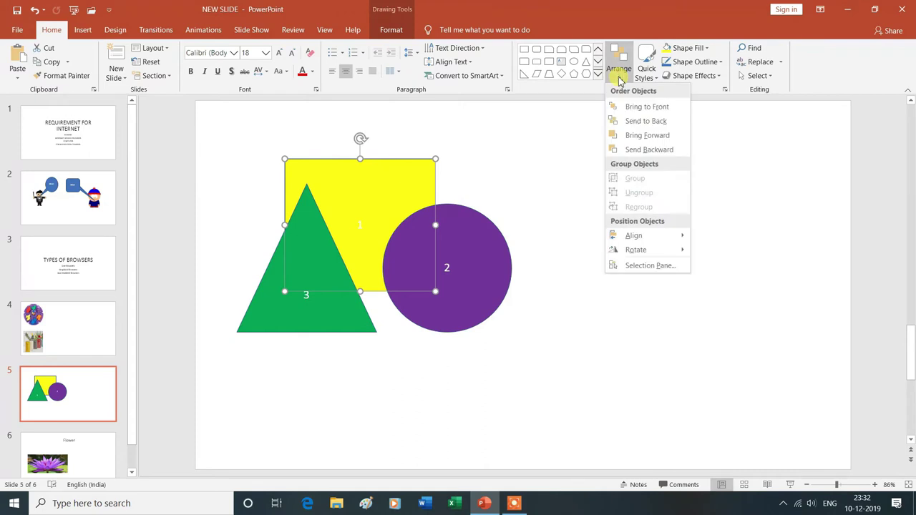
click(635, 137)
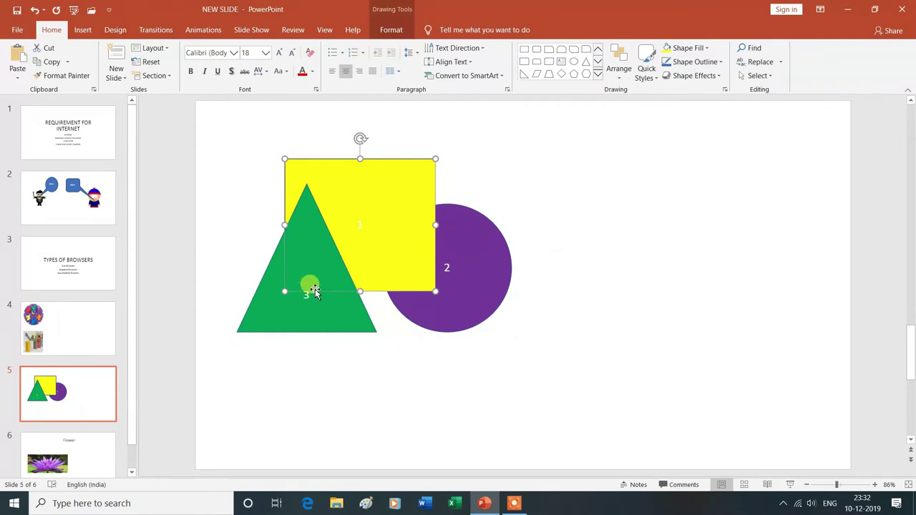
click(620, 79)
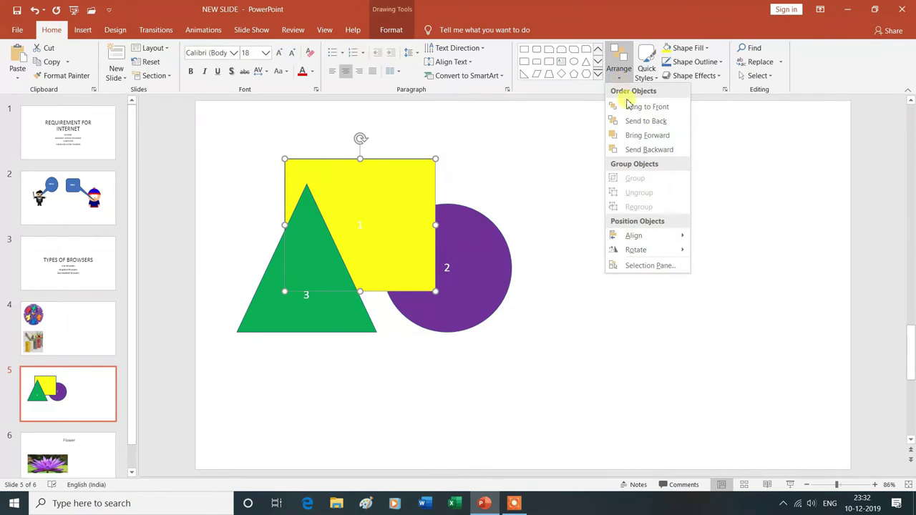
Step: Bring the yellow square forward once more, over the green triangle too
click(641, 136)
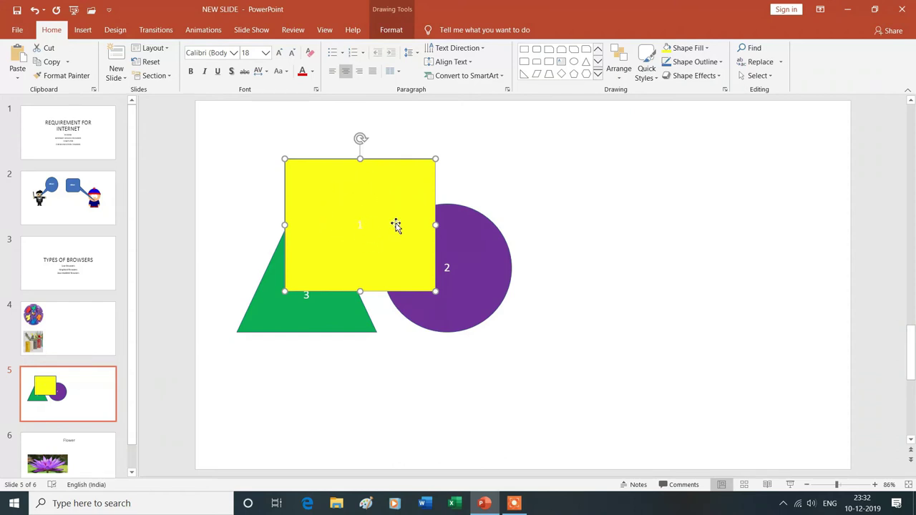
click(458, 252)
Step: Send the yellow square backward twice, behind the circle and triangle, then deselect it
click(620, 80)
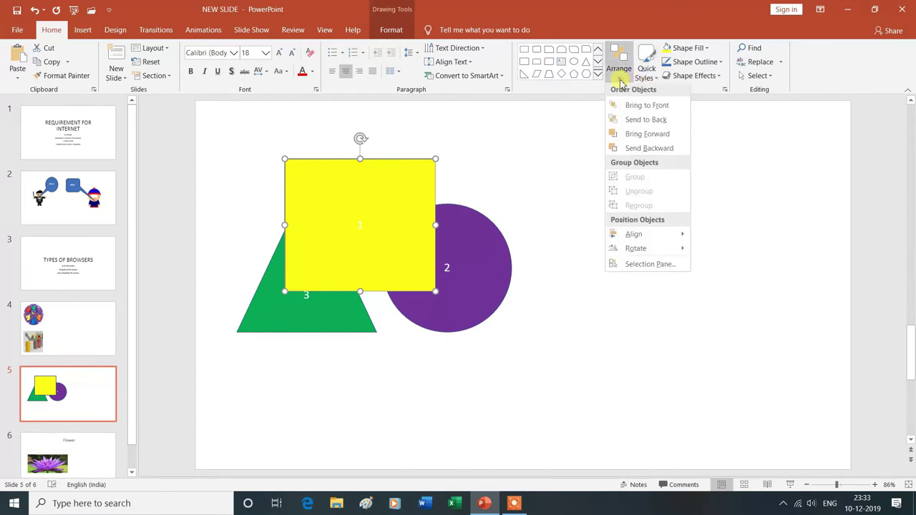
click(634, 152)
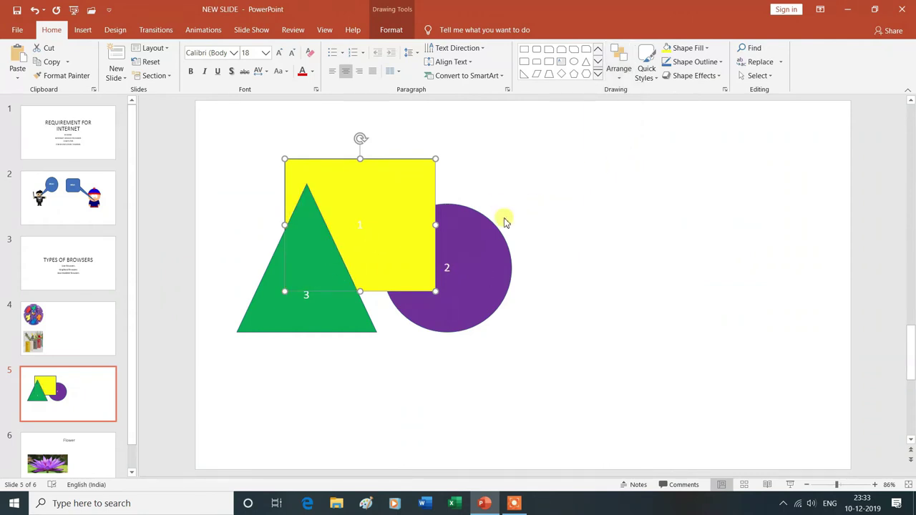
click(620, 82)
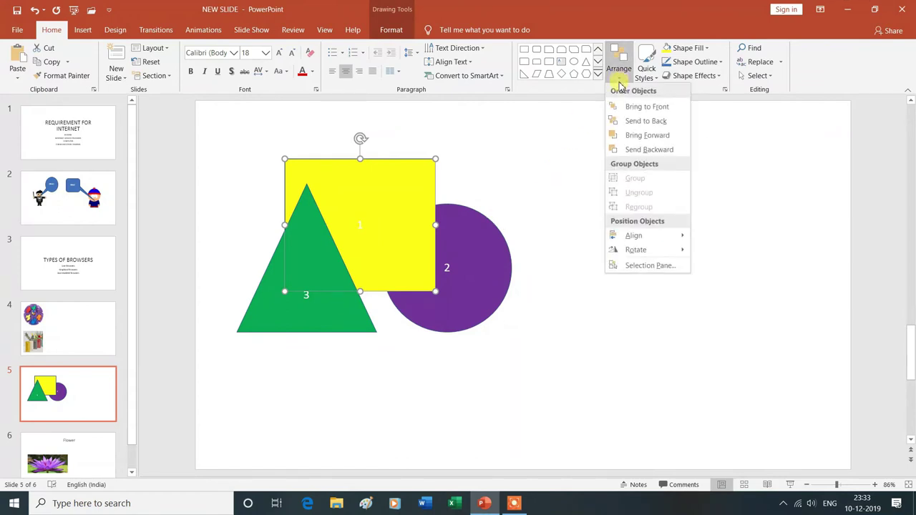
click(631, 151)
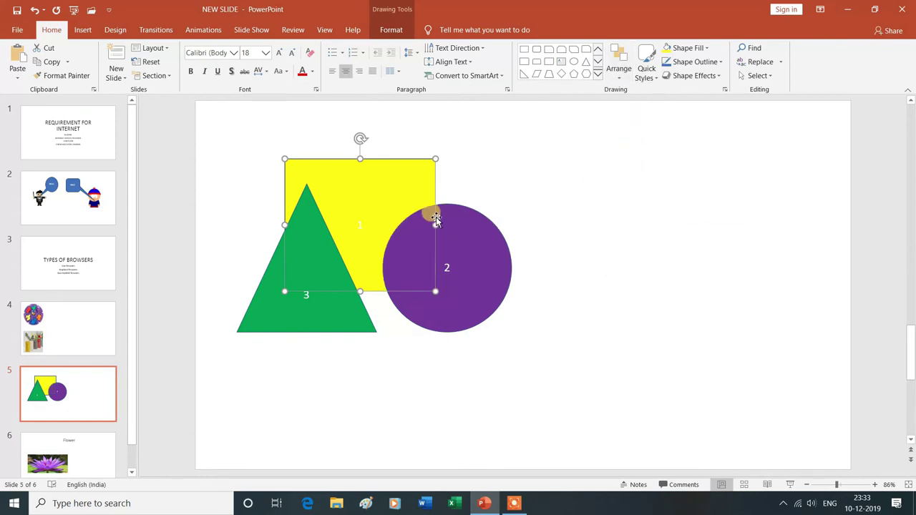
click(497, 179)
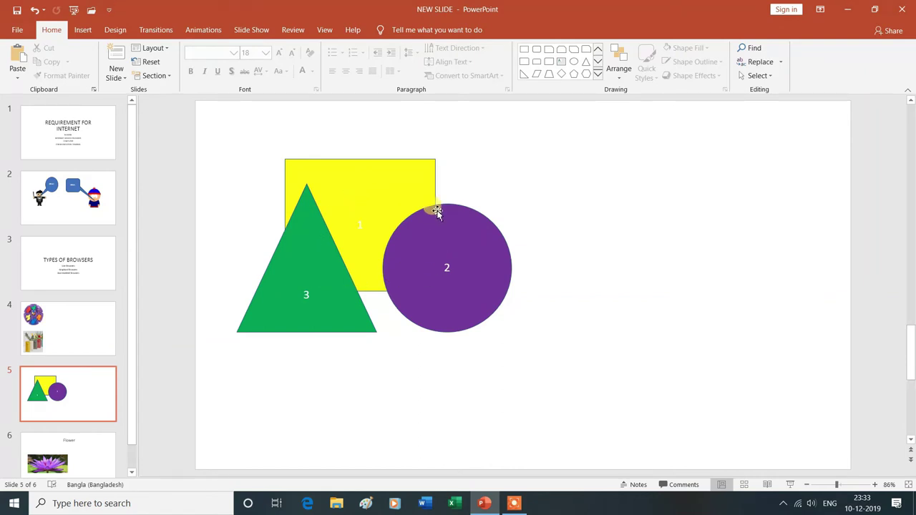
click(621, 81)
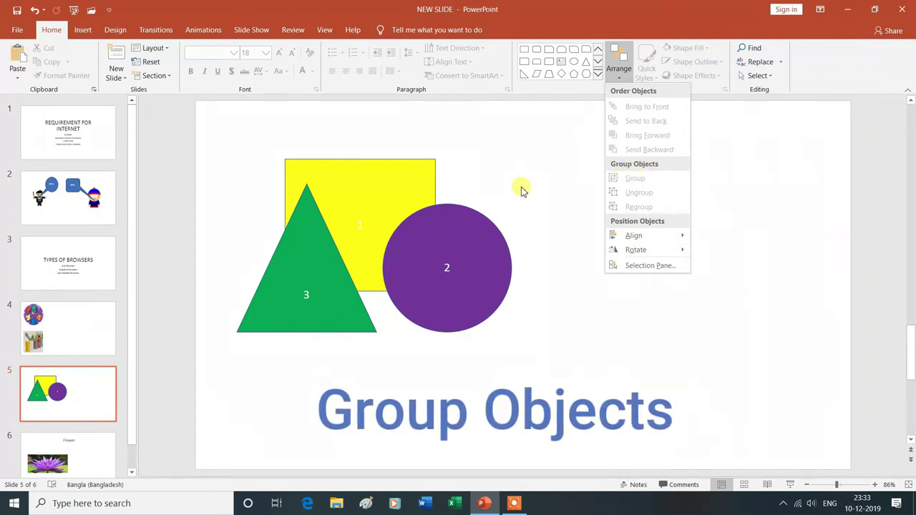
Step: Draw one selection box around the yellow square, purple circle and green triangle
click(519, 189)
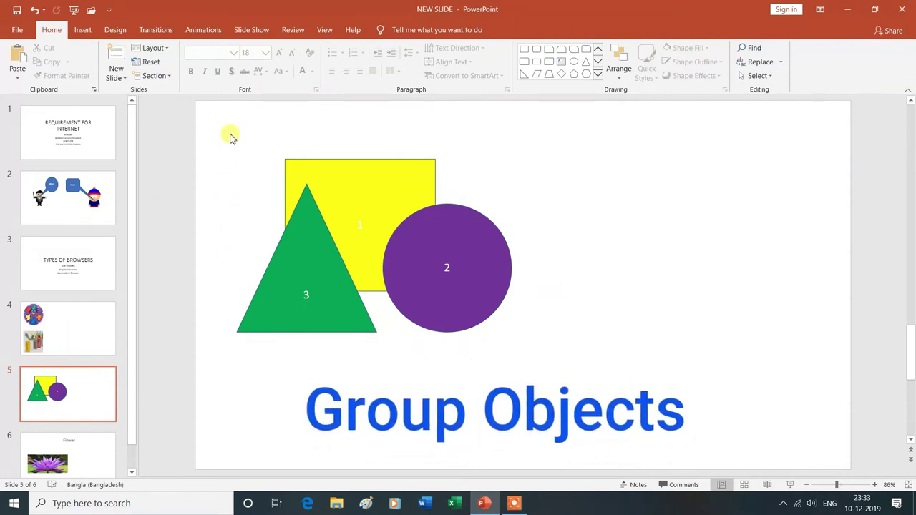
drag(230, 129, 399, 340)
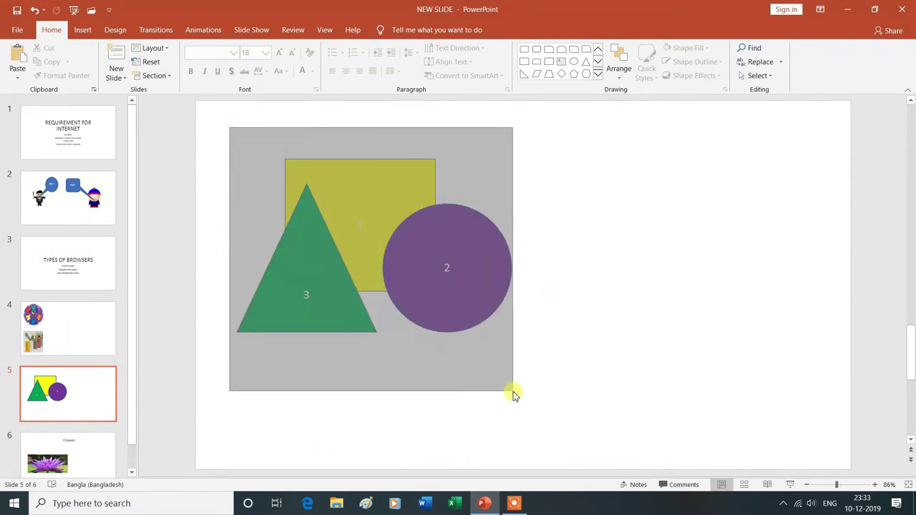
drag(400, 340, 548, 417)
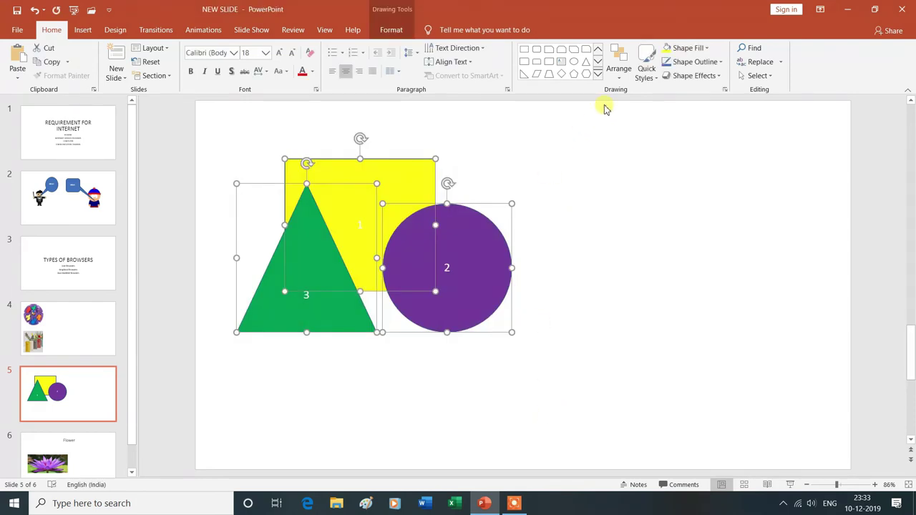
Step: Check the grouping options, then deselect the overlapping shapes with the yellow square rearmost
click(620, 81)
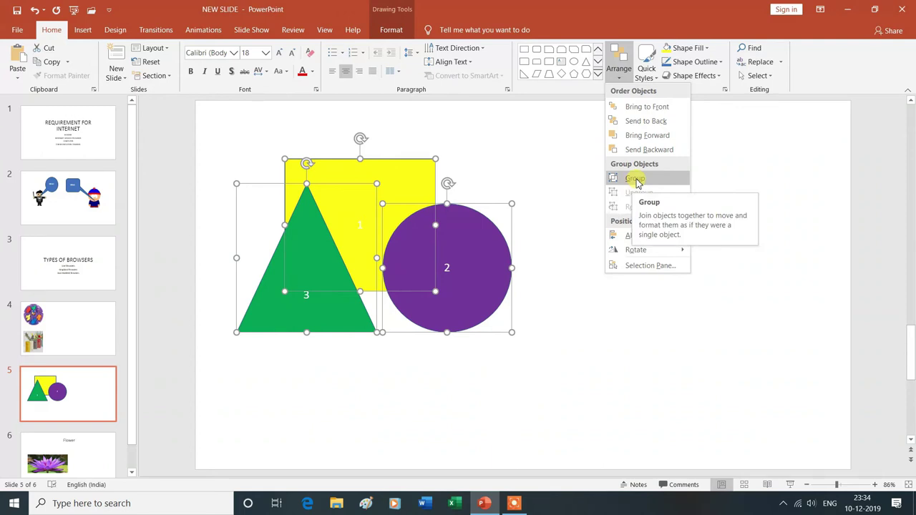
click(588, 311)
click(593, 309)
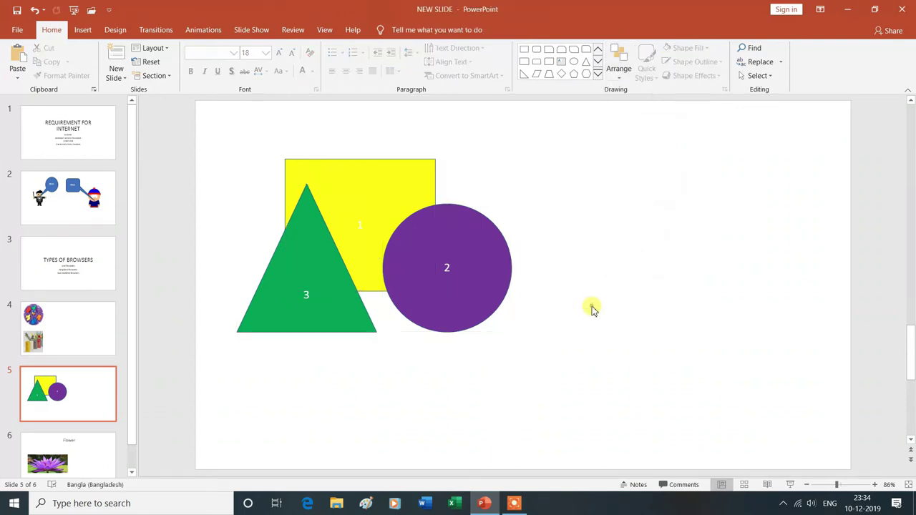
Step: Move the circle and square right and the triangle left, levelling all three in one row
drag(460, 277, 680, 277)
drag(398, 217, 509, 209)
drag(334, 280, 307, 290)
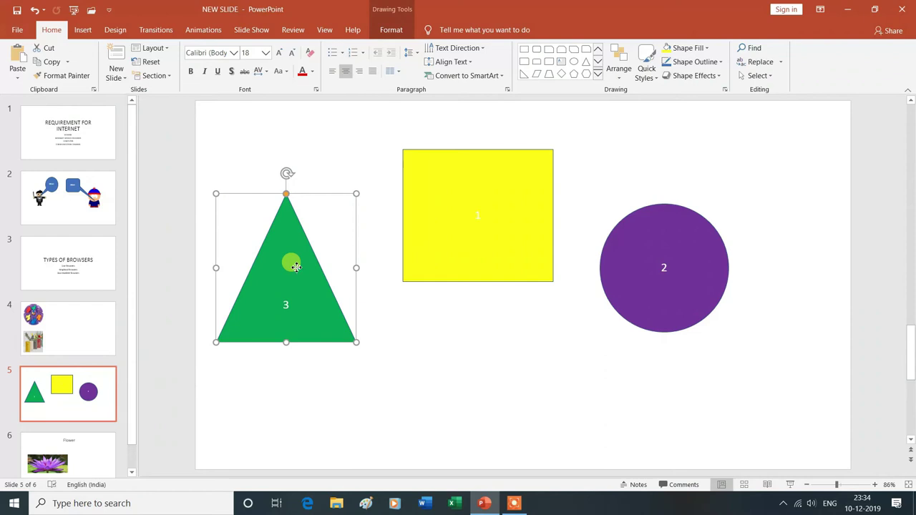
drag(295, 266, 337, 217)
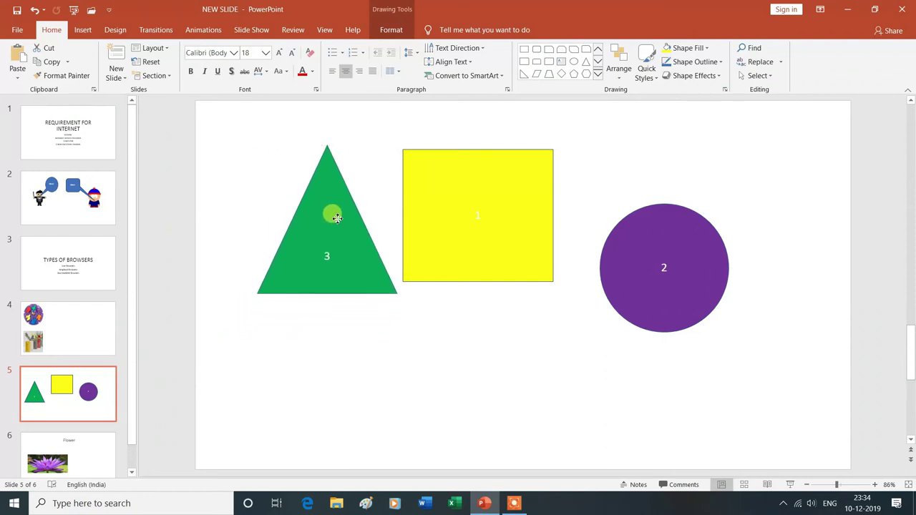
mouse_move(624, 272)
mouse_down()
mouse_move(620, 221)
mouse_move(610, 222)
mouse_up()
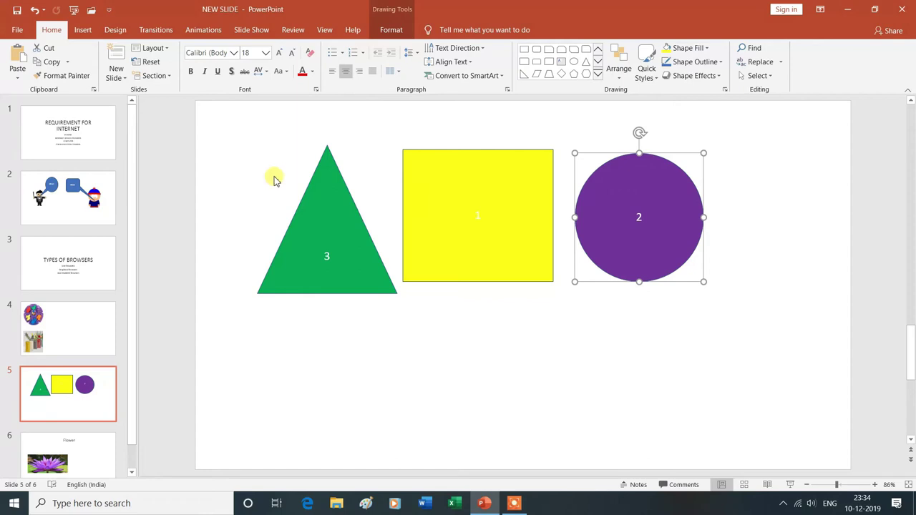
Step: Select the triangle, square and circle and apply Arrange > Group
mouse_move(248, 125)
mouse_down()
mouse_move(358, 202)
mouse_move(722, 337)
mouse_up()
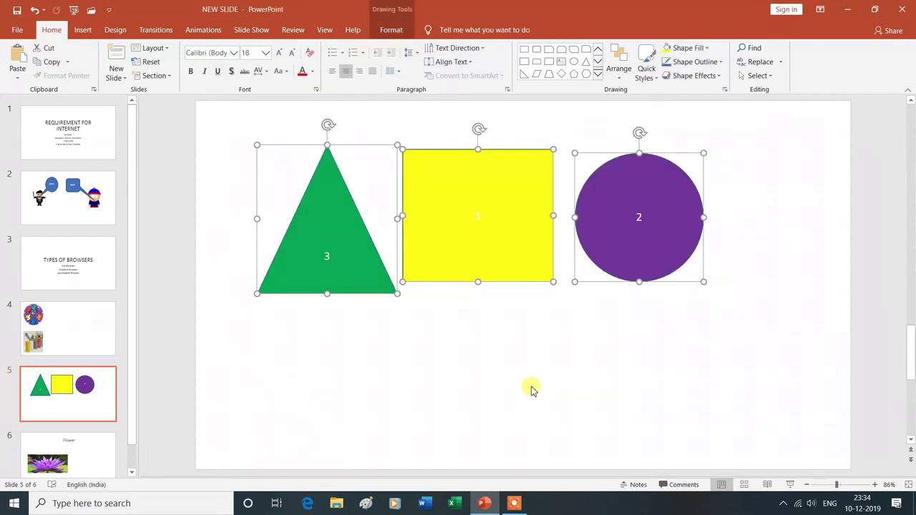
click(620, 75)
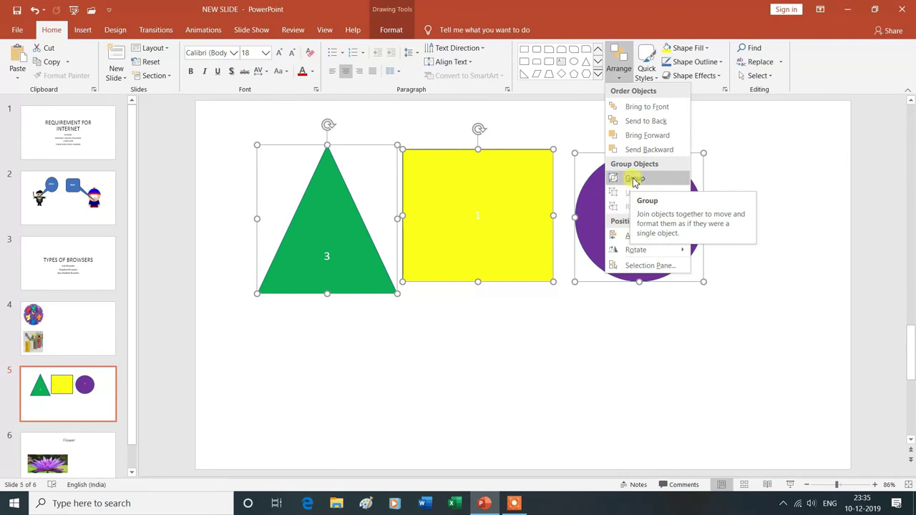
click(634, 179)
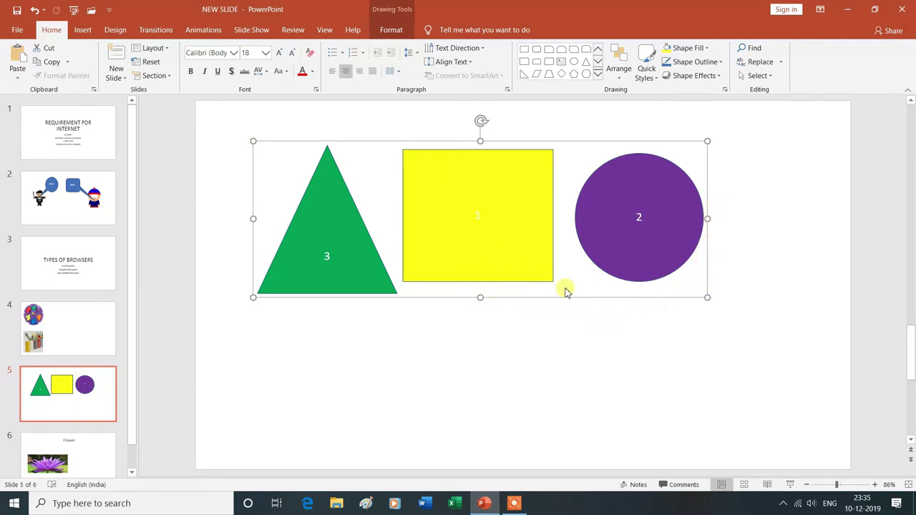
Step: Drag the grouped shapes left, then right, so they move together as one unit
click(354, 260)
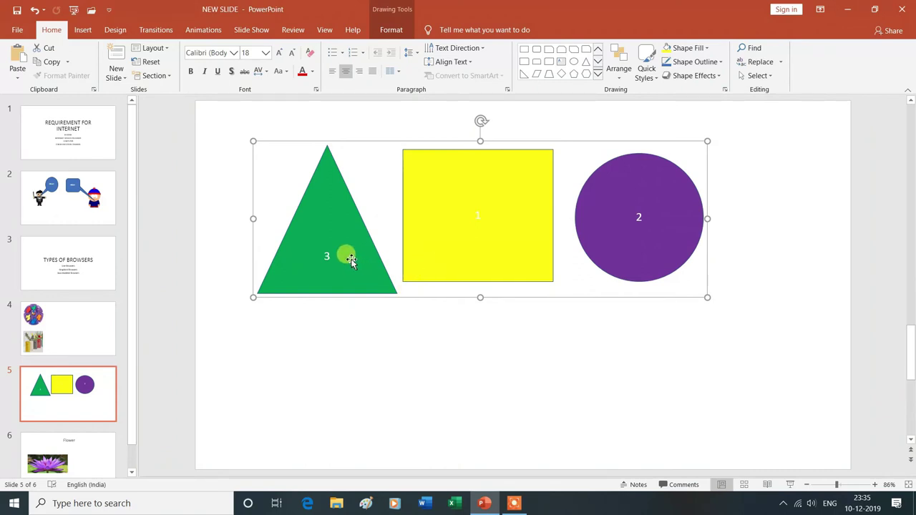
mouse_move(350, 259)
mouse_down()
mouse_move(371, 385)
mouse_move(489, 419)
mouse_move(390, 224)
mouse_move(305, 252)
mouse_up()
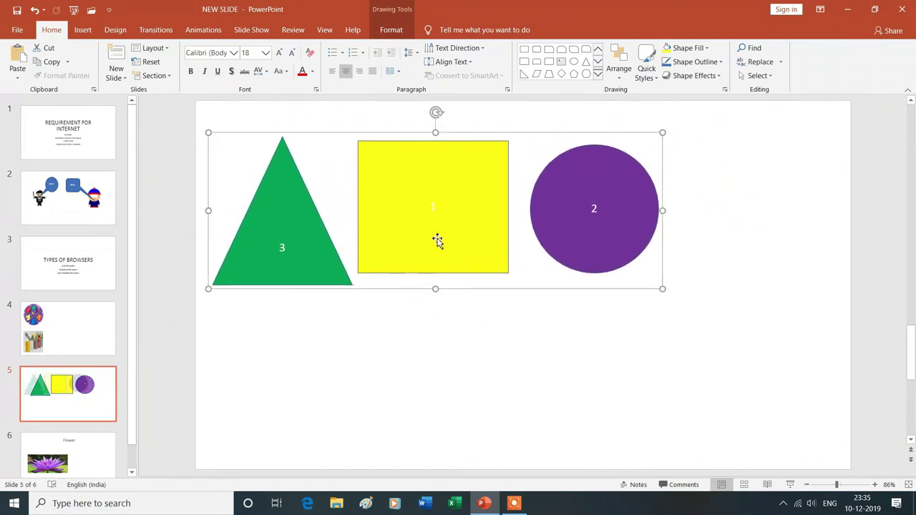
click(599, 213)
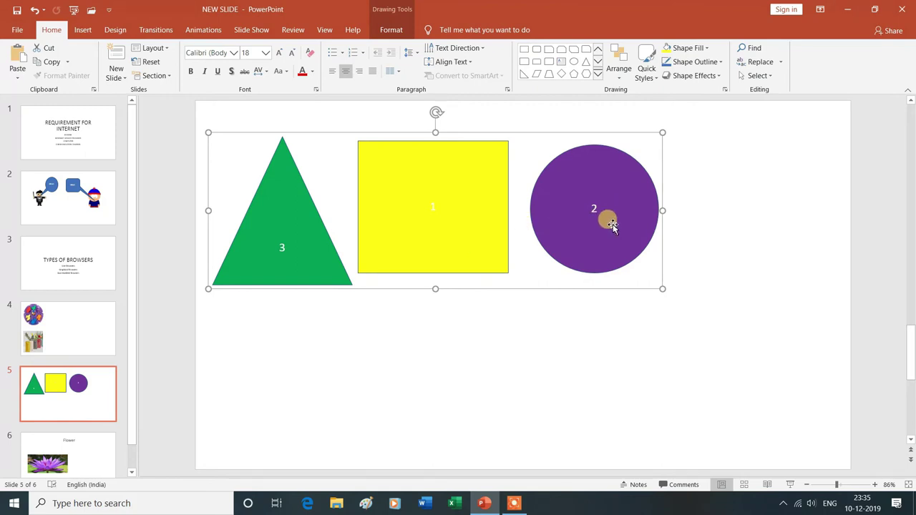
mouse_move(612, 225)
mouse_down()
mouse_move(768, 383)
mouse_move(672, 219)
mouse_up()
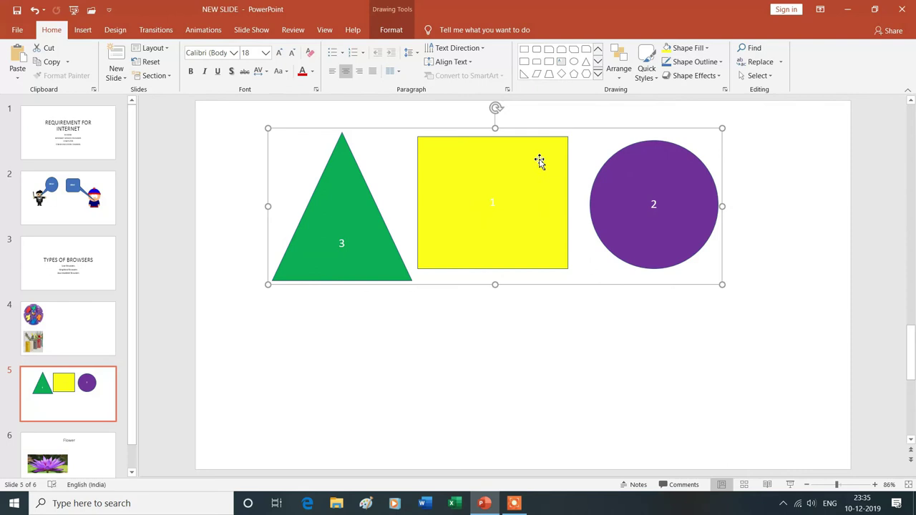
click(620, 80)
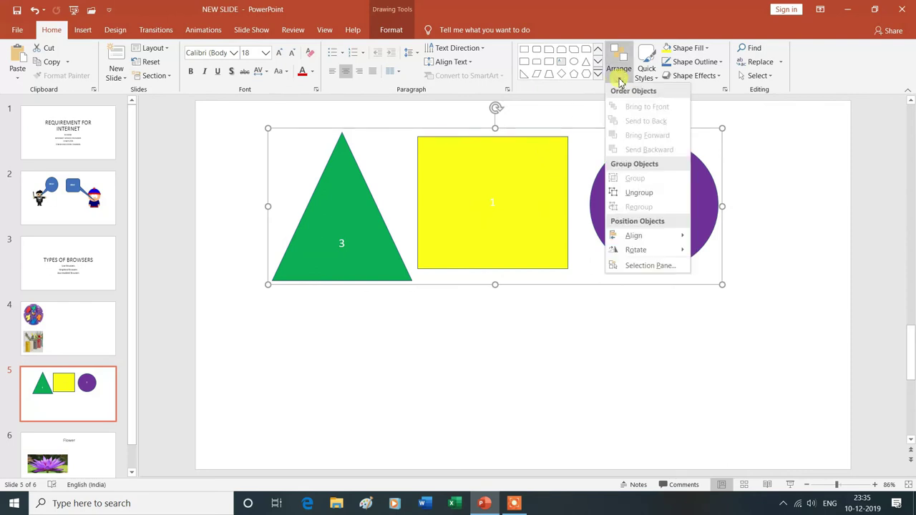
Step: Ungroup the shapes and drag the triangle, square and circle individually toward the bottom
click(639, 193)
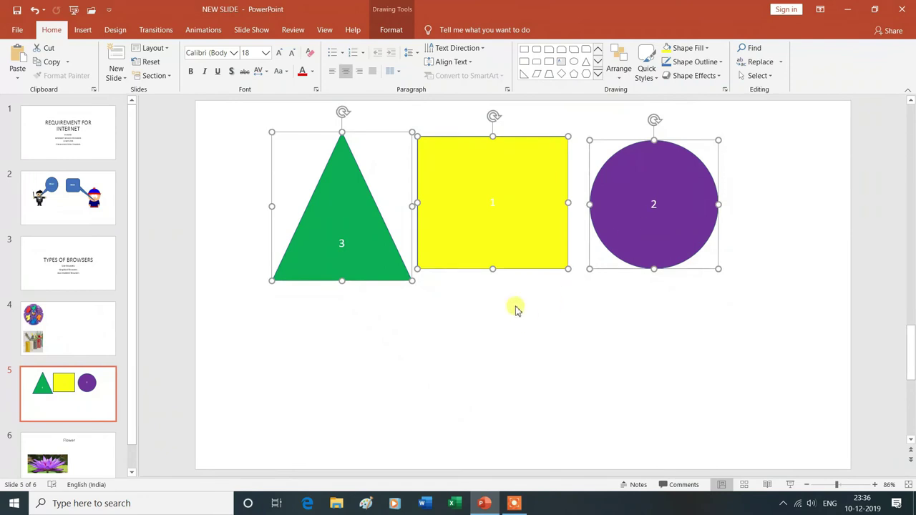
click(492, 317)
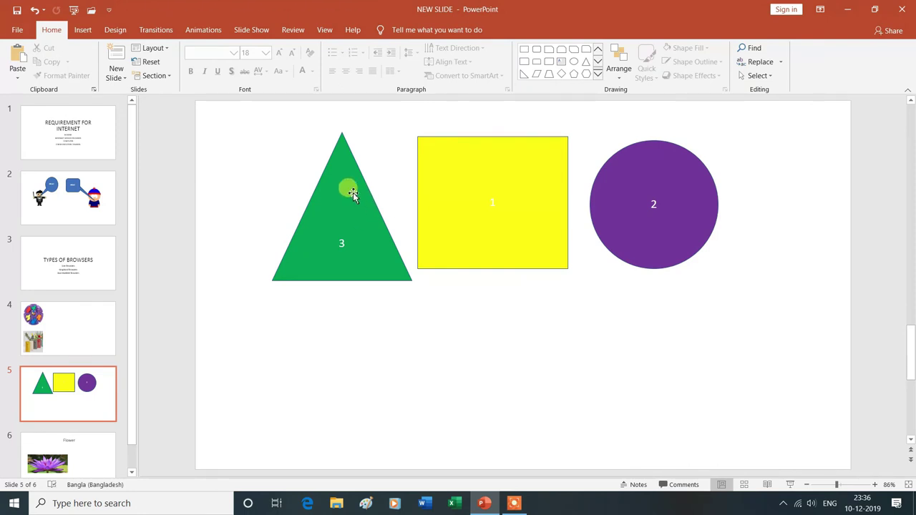
drag(351, 222, 300, 371)
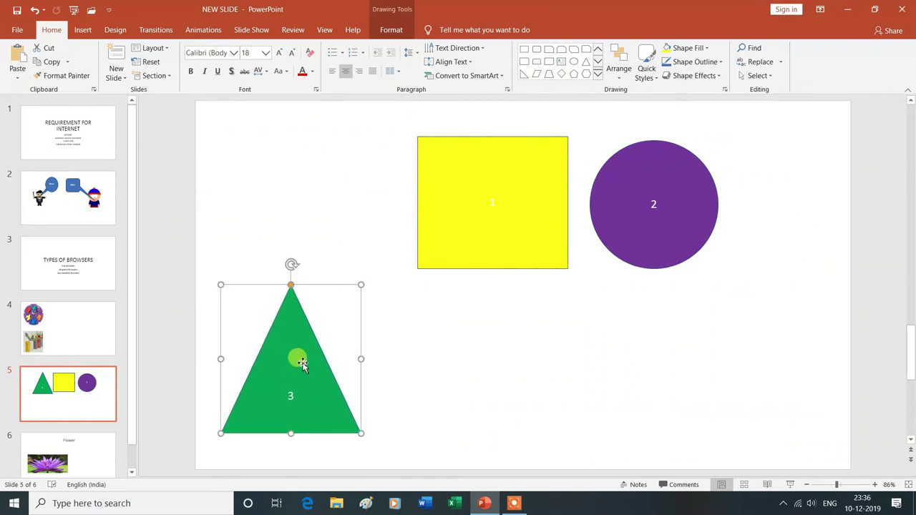
mouse_move(496, 227)
mouse_down()
mouse_move(512, 356)
mouse_move(504, 370)
mouse_up()
mouse_move(661, 228)
mouse_down()
mouse_move(722, 355)
mouse_move(722, 375)
mouse_up()
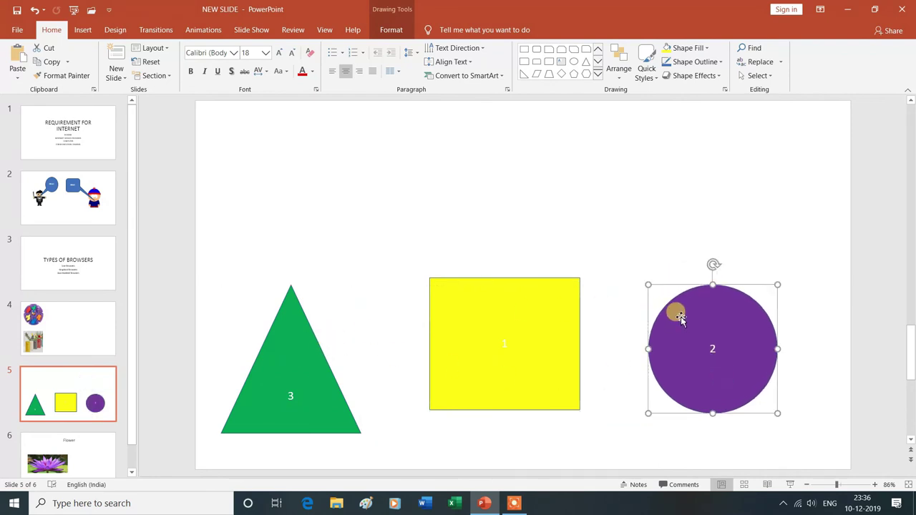
click(618, 79)
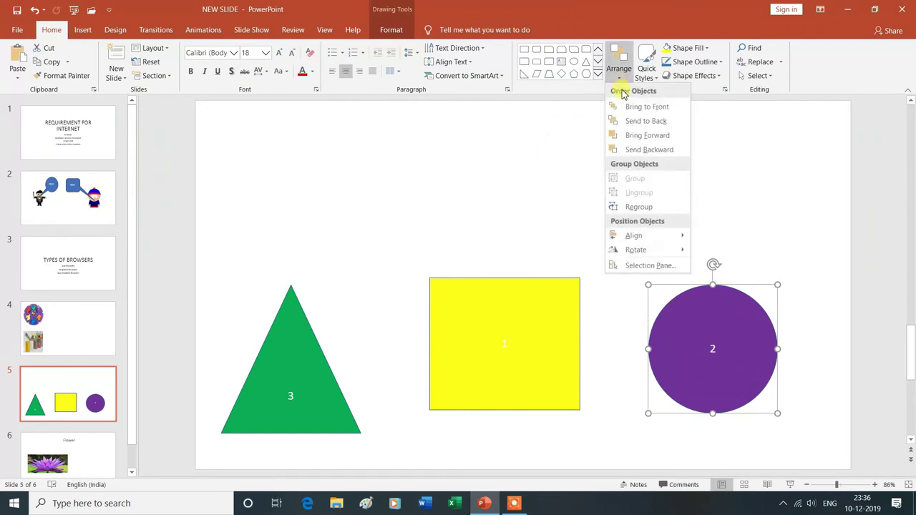
Step: Regroup the three shapes with Arrange > Regroup and drag the group up, then back down
click(639, 207)
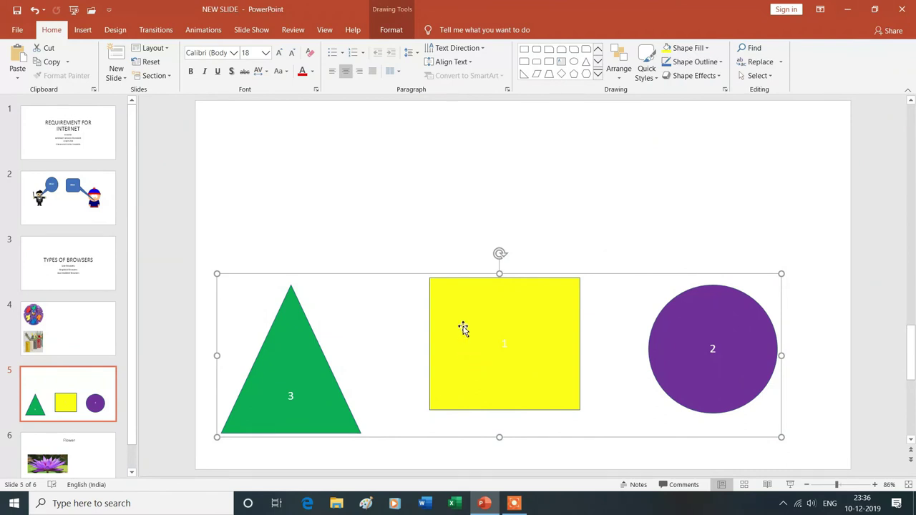
drag(464, 326, 461, 178)
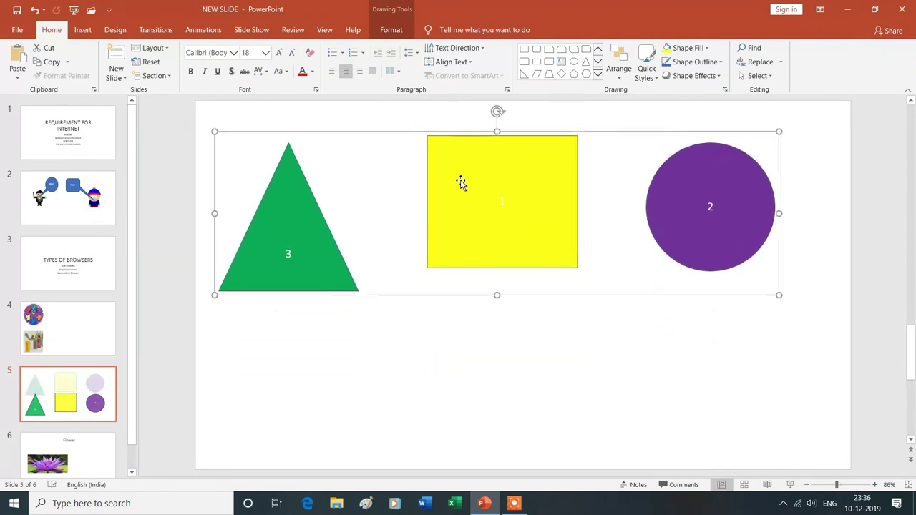
drag(282, 207, 308, 348)
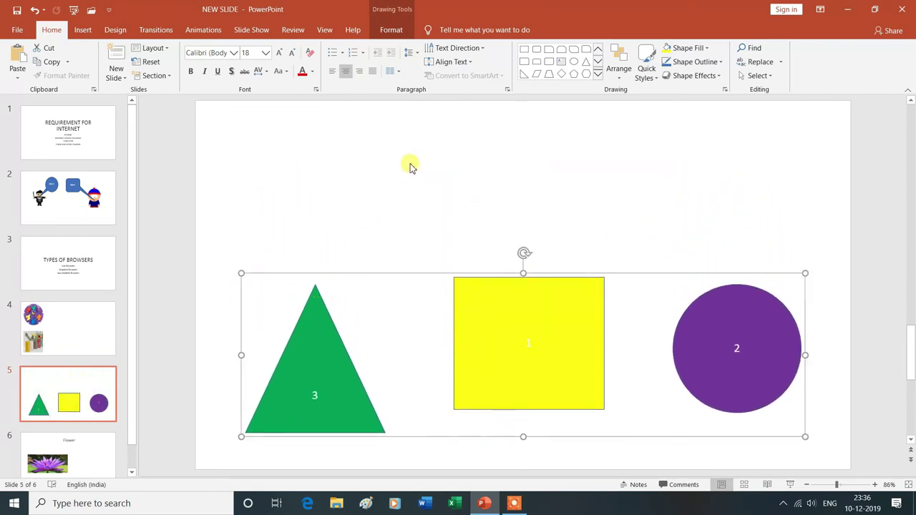
click(619, 69)
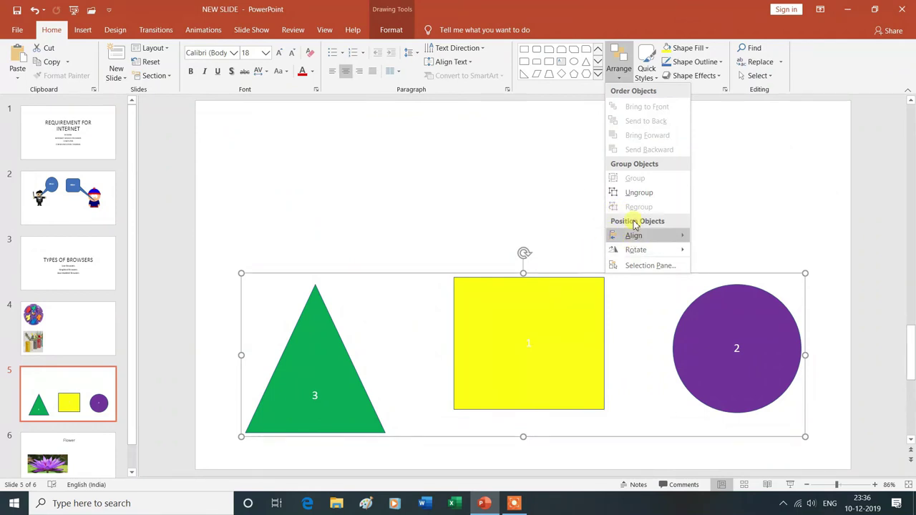
Step: Ungroup the shapes and drag all three up together, then deselect them
mouse_move(634, 236)
click(638, 195)
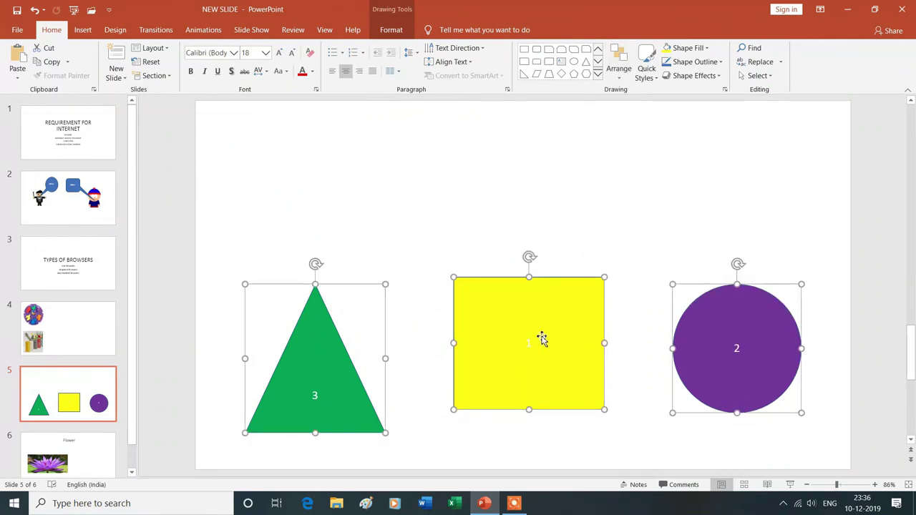
drag(542, 340, 520, 207)
click(504, 330)
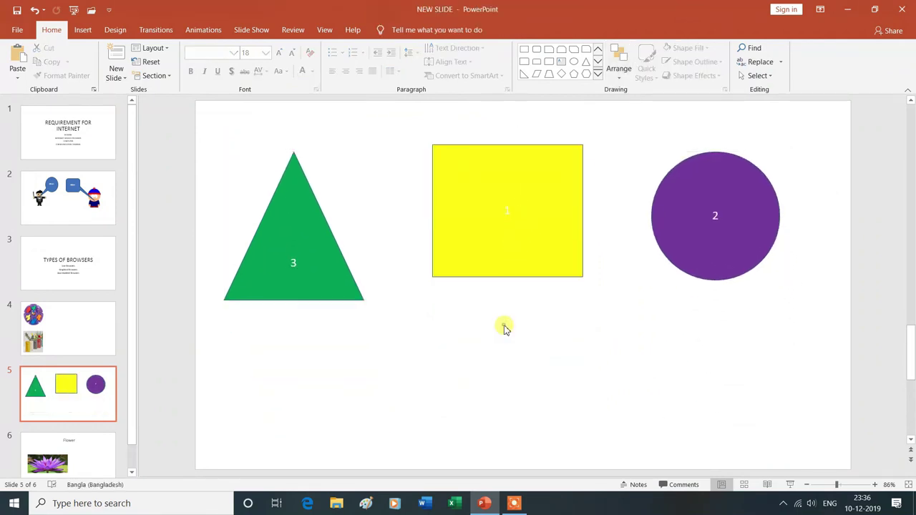
Step: Reposition the yellow square and purple circle individually into a row across the upper half
drag(520, 209, 535, 361)
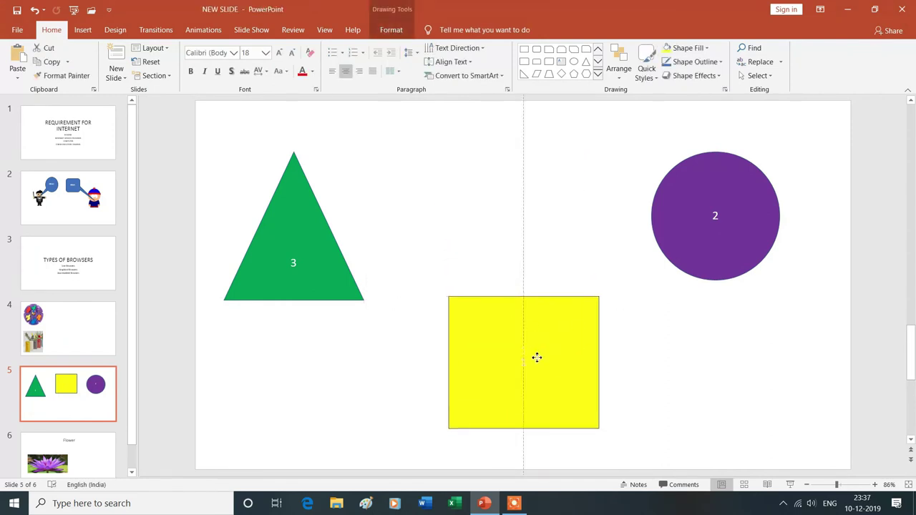
mouse_move(692, 232)
mouse_down()
mouse_move(683, 186)
mouse_move(634, 170)
mouse_move(686, 183)
mouse_up()
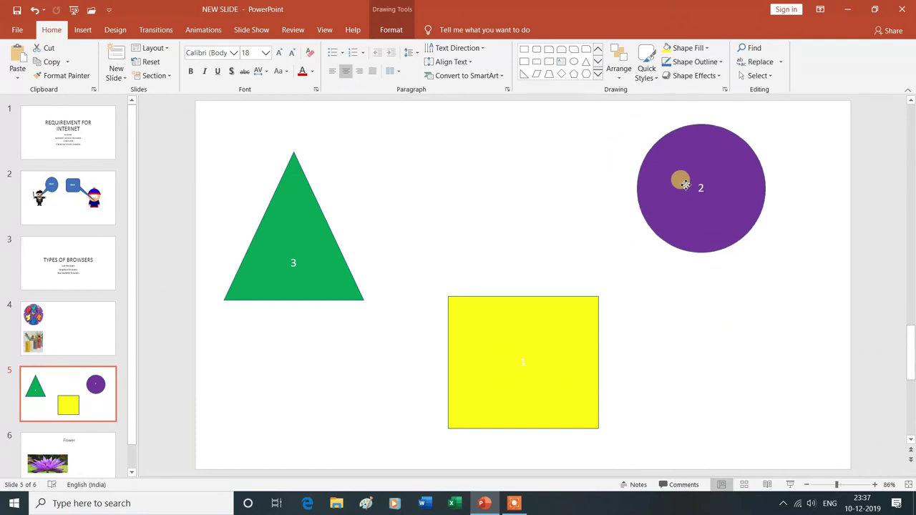
drag(549, 316, 517, 194)
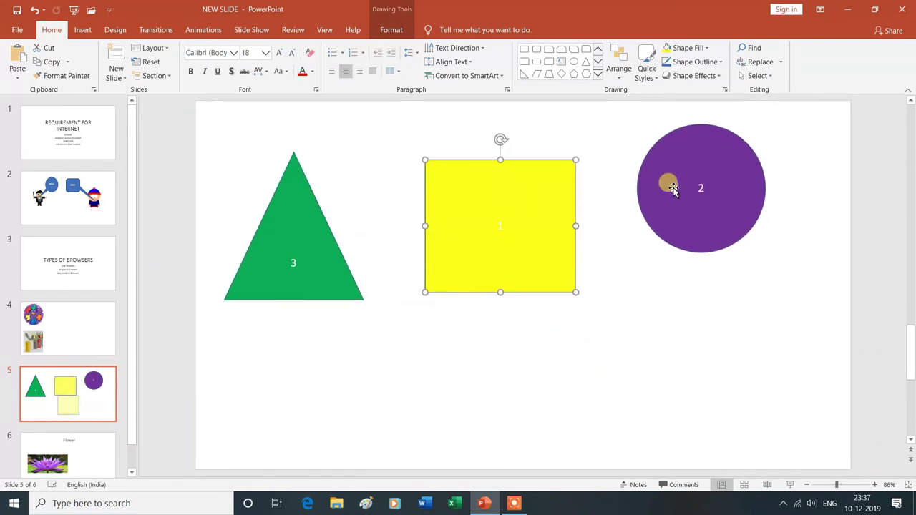
drag(665, 184, 671, 217)
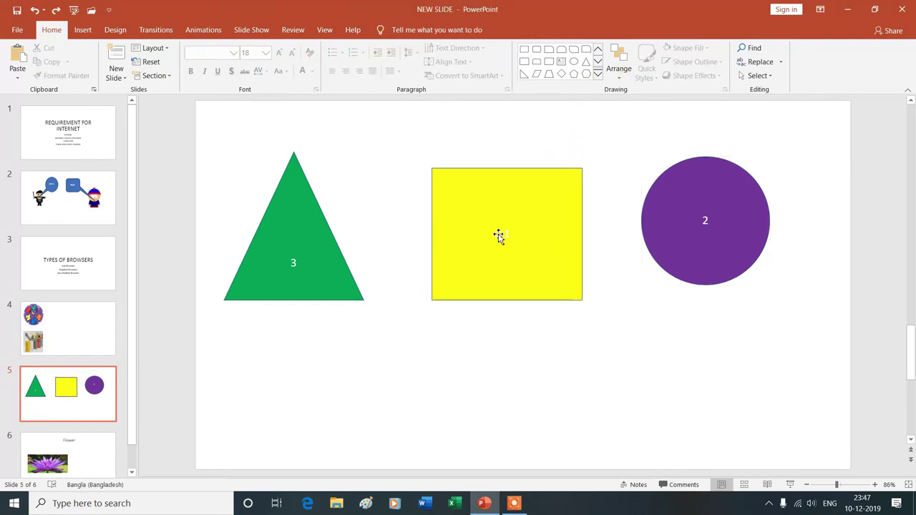
click(621, 74)
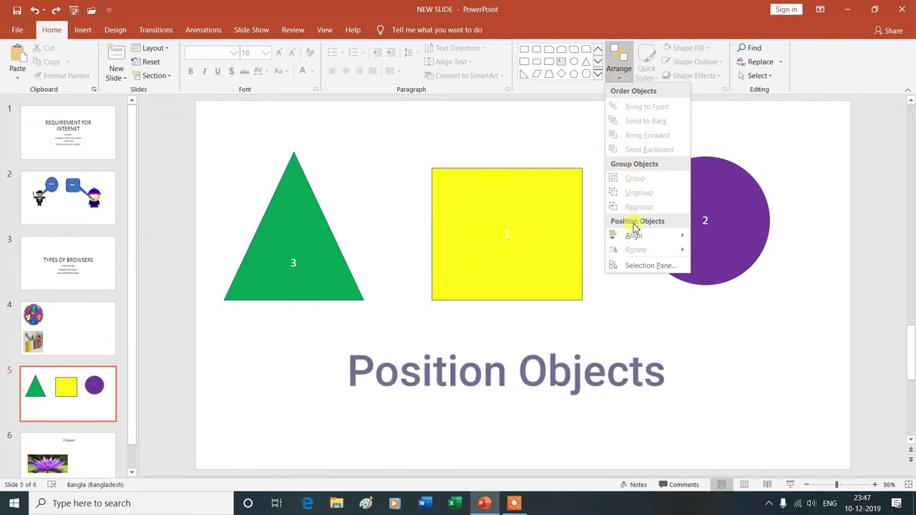
Step: Close the Arrange menu and select the yellow square
mouse_move(613, 236)
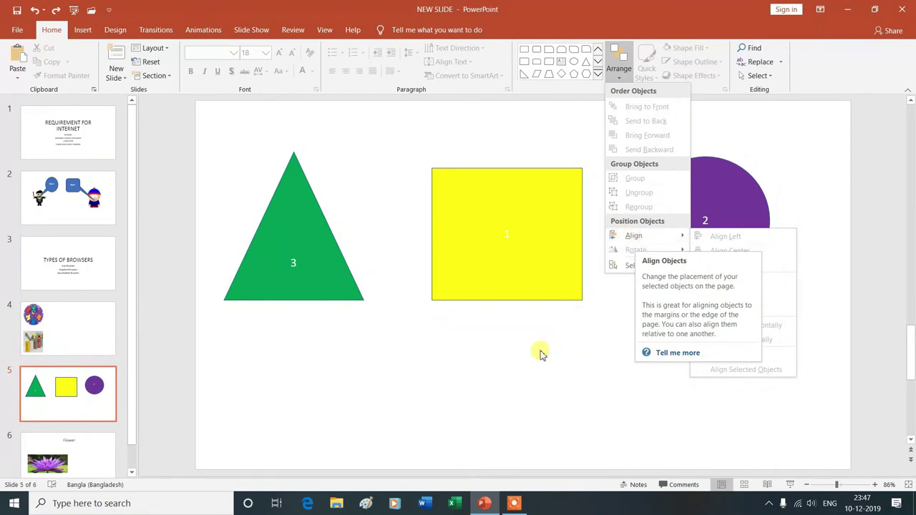
click(540, 352)
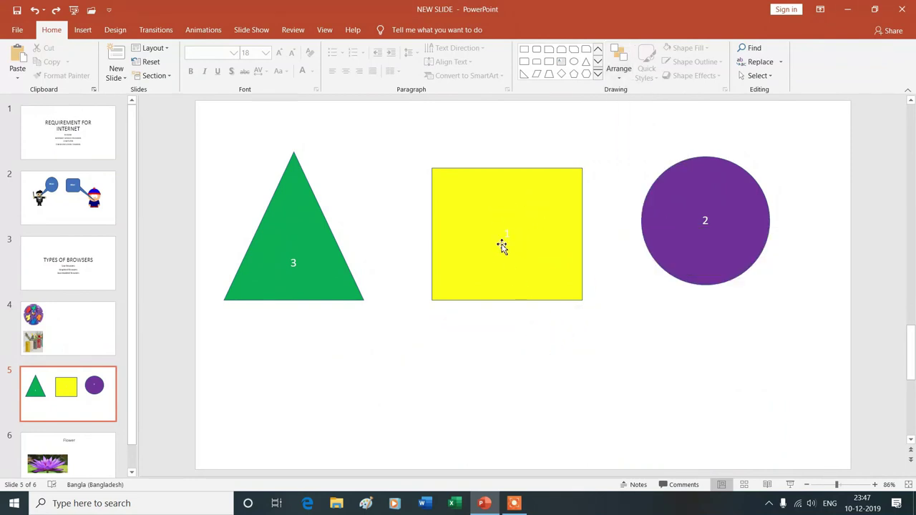
click(512, 217)
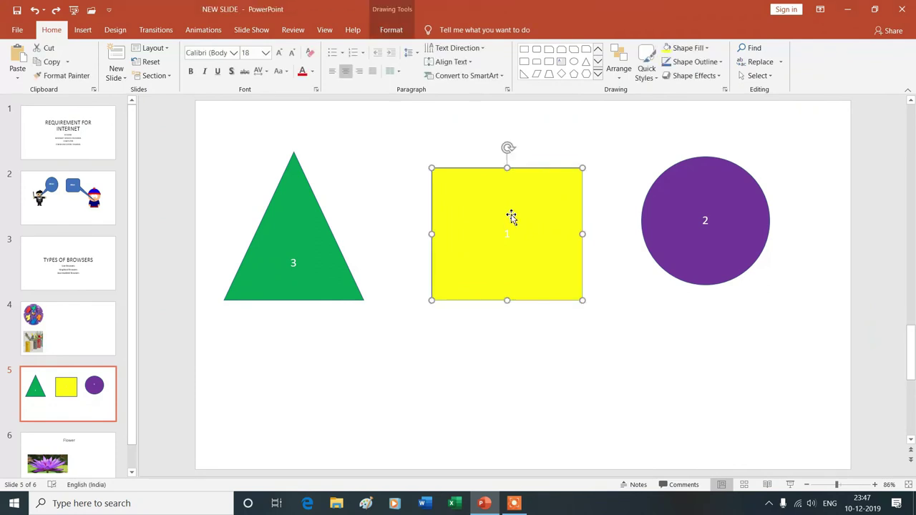
Step: Apply Align Left and then Align Center to the yellow square, centring it on the slide
click(620, 73)
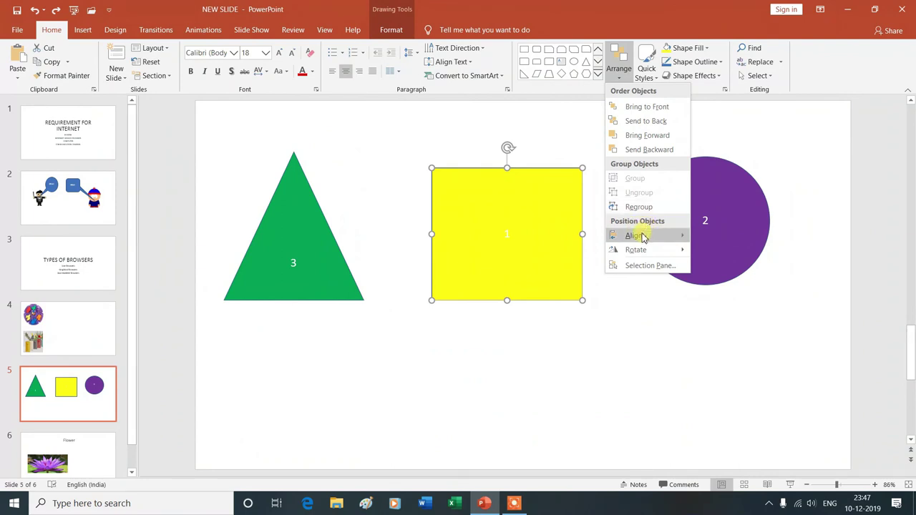
mouse_move(639, 238)
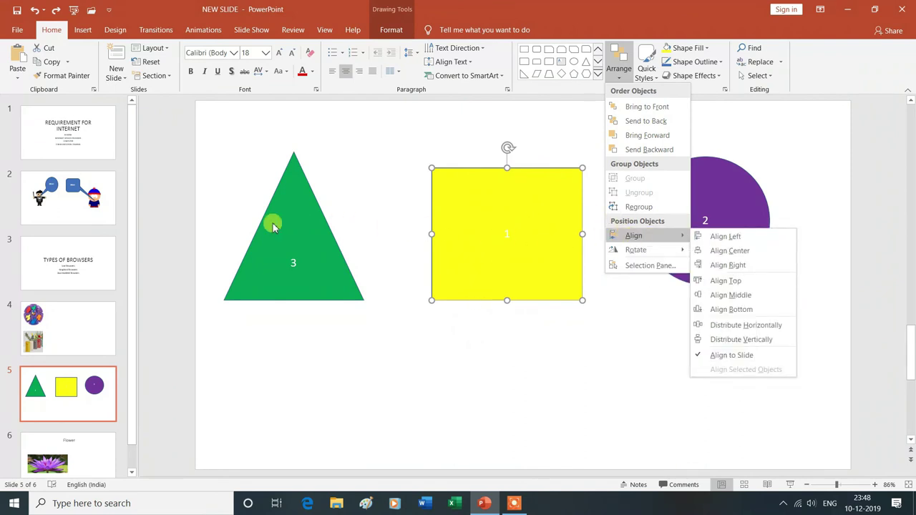
click(721, 236)
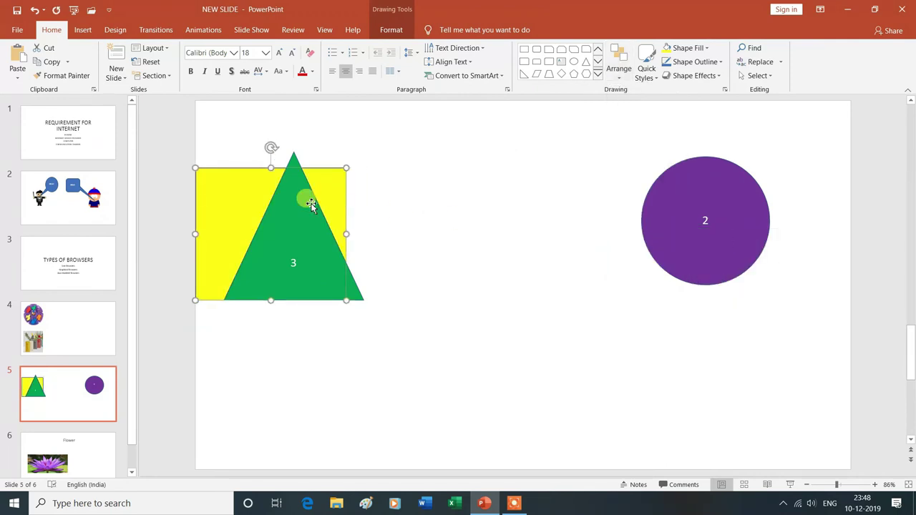
click(621, 81)
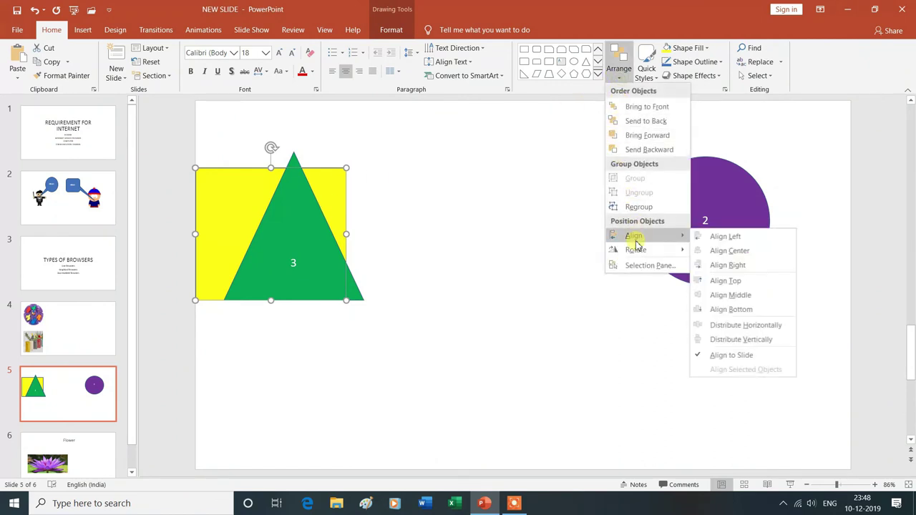
click(725, 252)
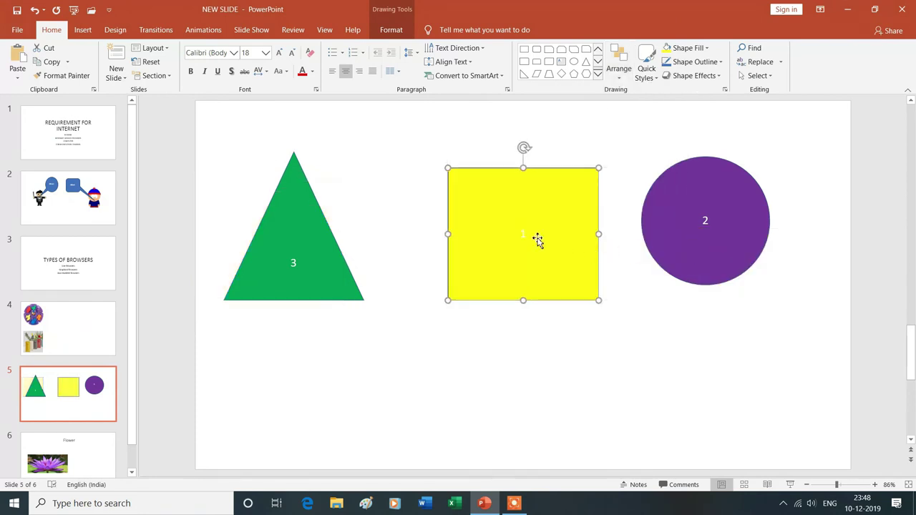
Step: Align the yellow square to the slide's right edge so it sits behind the purple circle
click(619, 72)
mouse_move(639, 240)
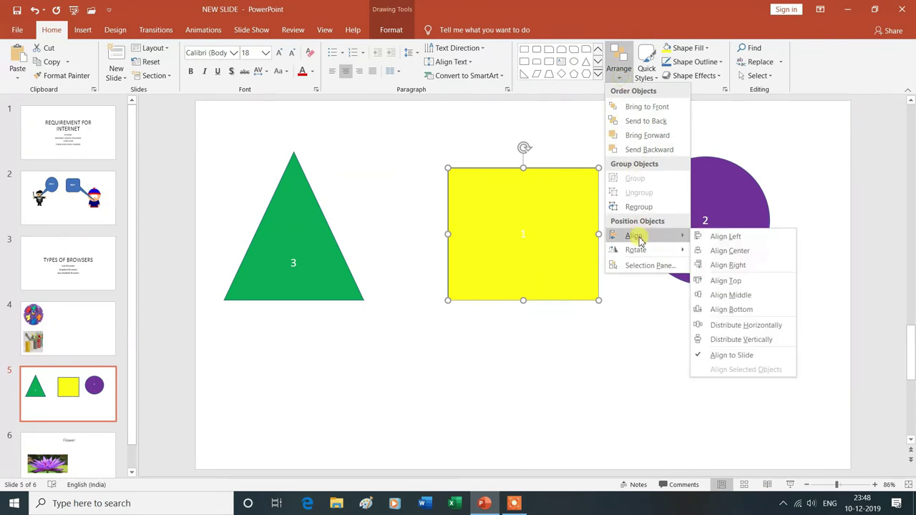
click(722, 266)
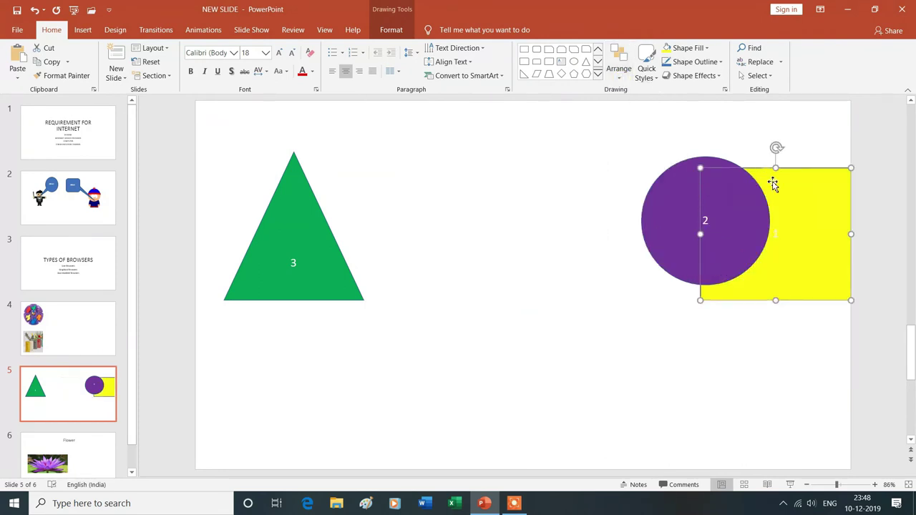
click(618, 71)
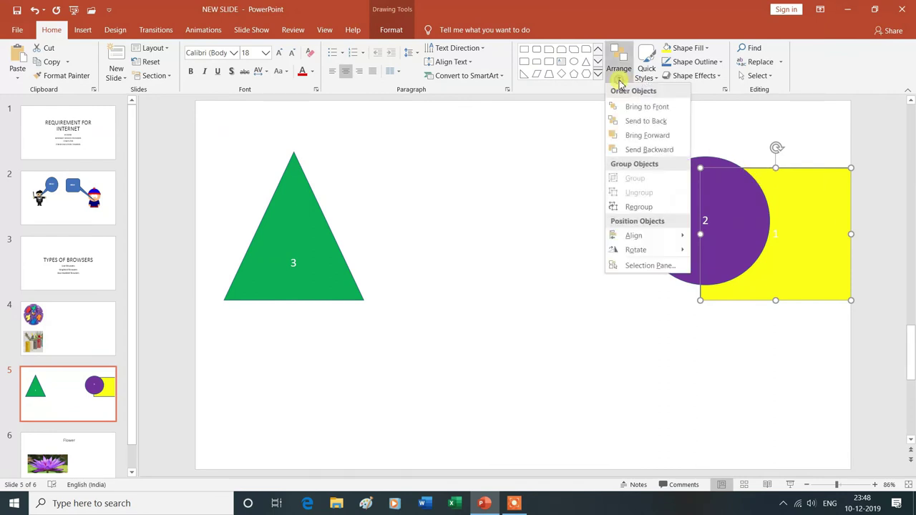
mouse_move(639, 237)
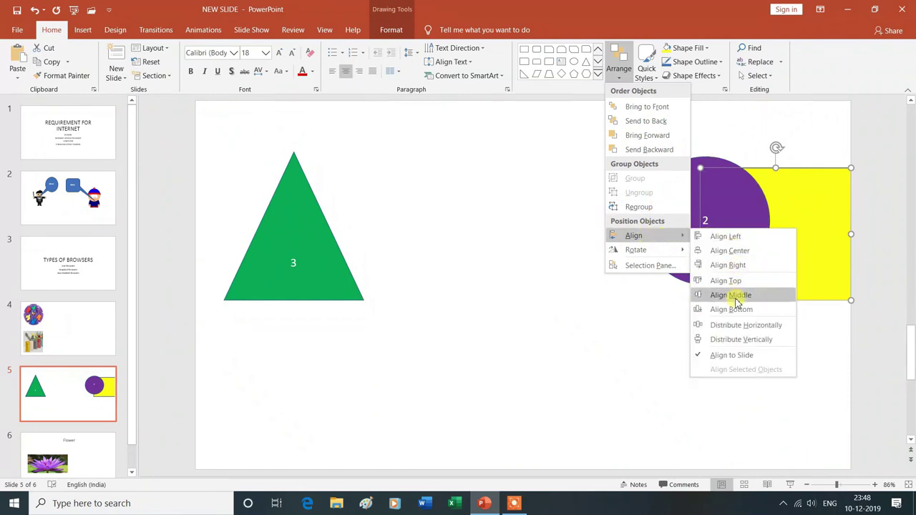
Step: Align the yellow square to the slide's top, then centre it vertically on the slide
click(734, 281)
drag(736, 285, 776, 183)
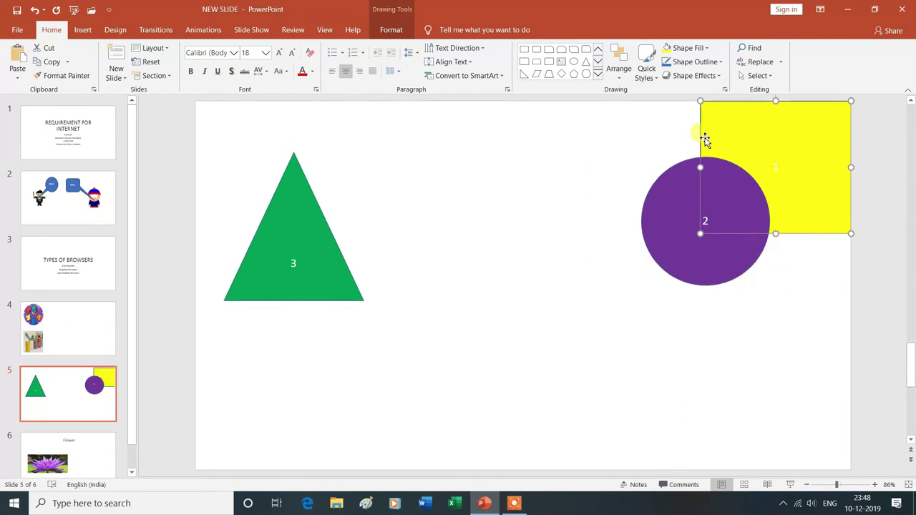
click(619, 81)
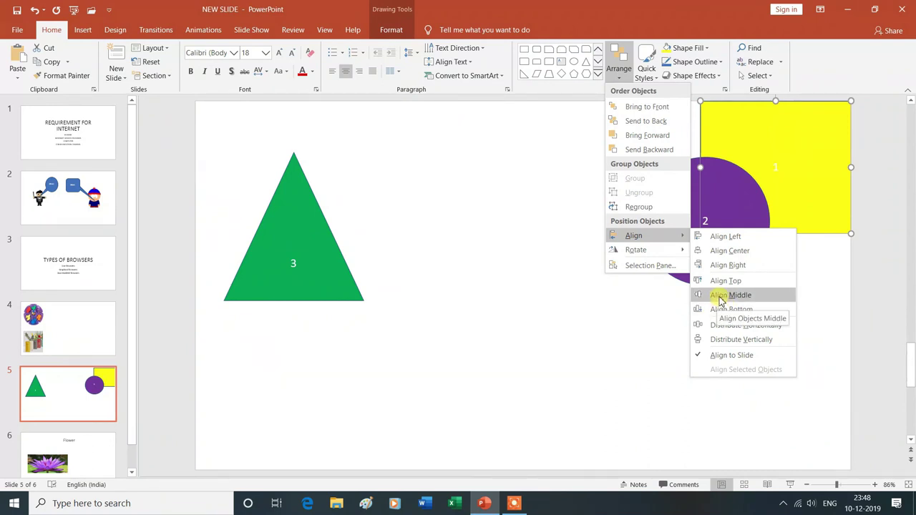
click(721, 296)
Step: Align the square to the slide's bottom, then drag it back between the triangle and circle
click(618, 80)
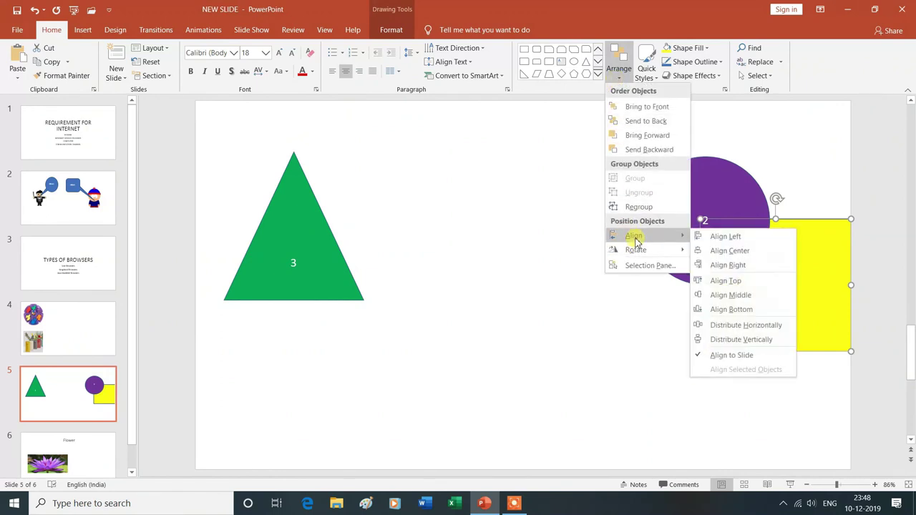
click(722, 311)
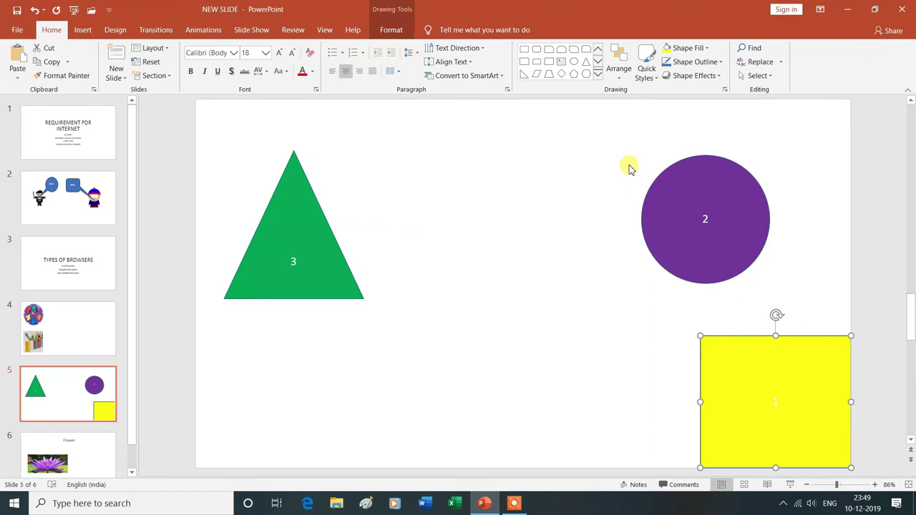
mouse_move(743, 365)
mouse_down()
mouse_move(438, 186)
mouse_move(454, 191)
mouse_up()
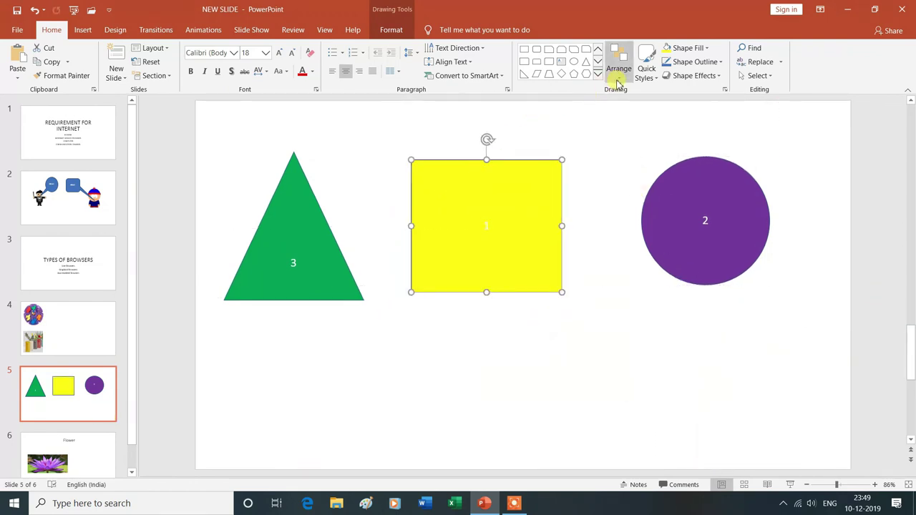
Step: Select the green triangle and rotate it 90° to the right
click(618, 84)
mouse_move(642, 252)
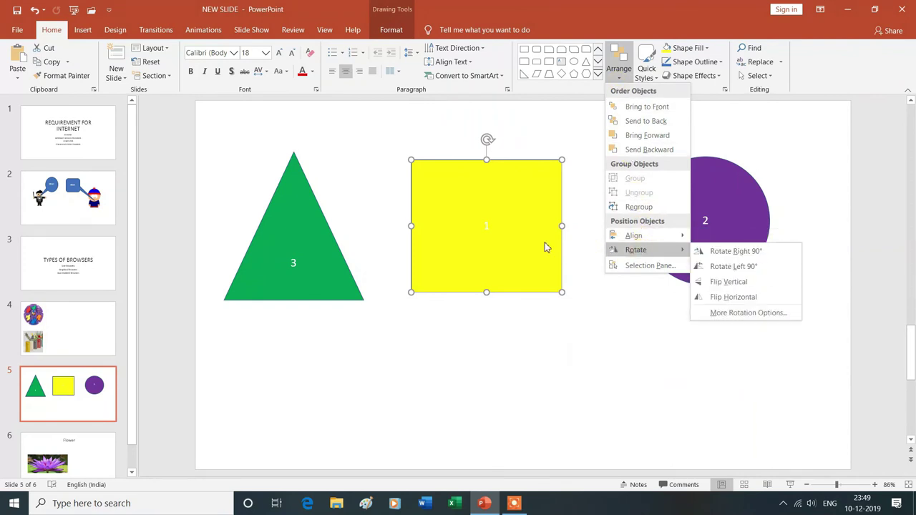
click(291, 234)
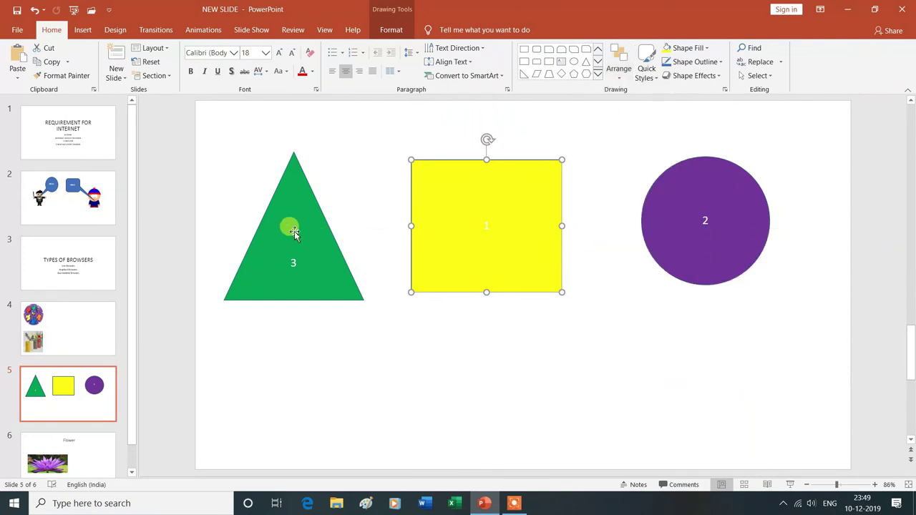
click(293, 231)
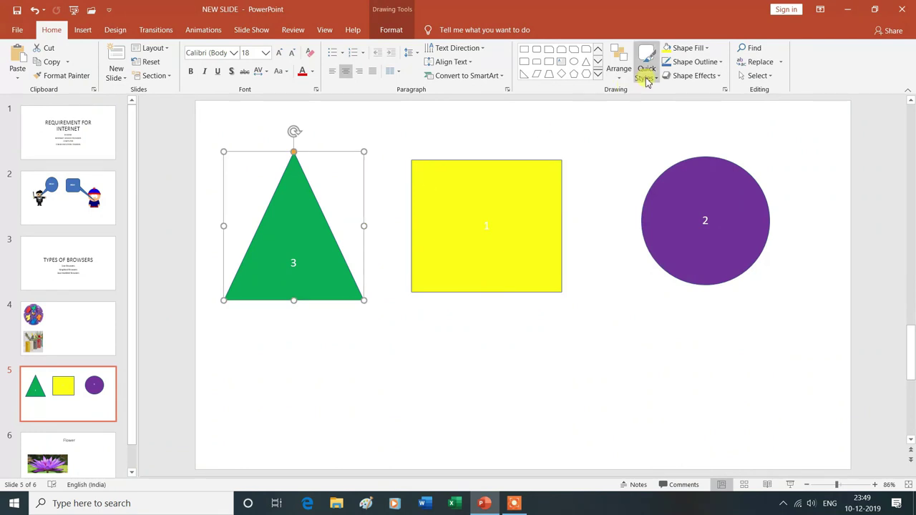
click(620, 72)
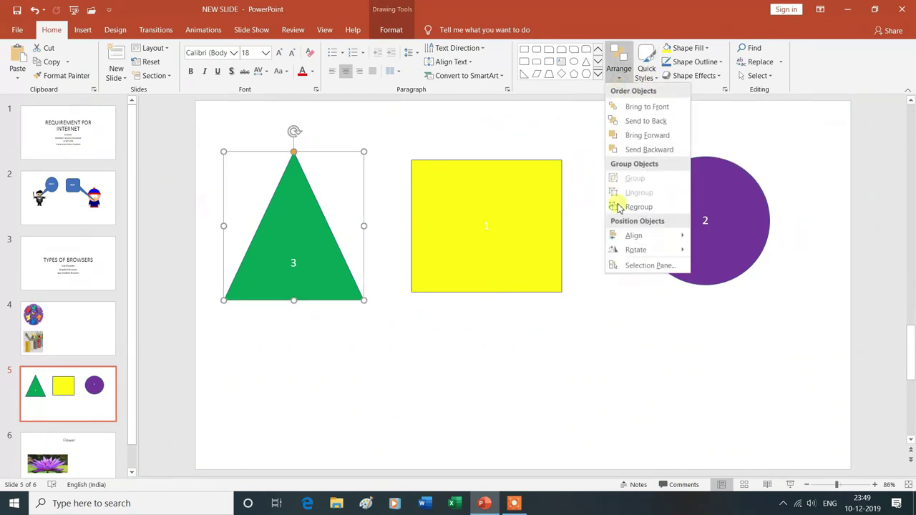
mouse_move(623, 251)
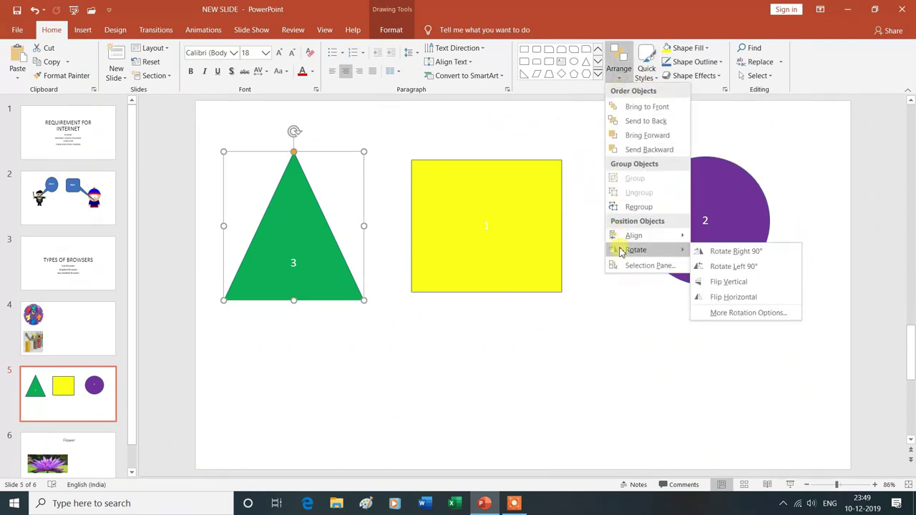
click(725, 252)
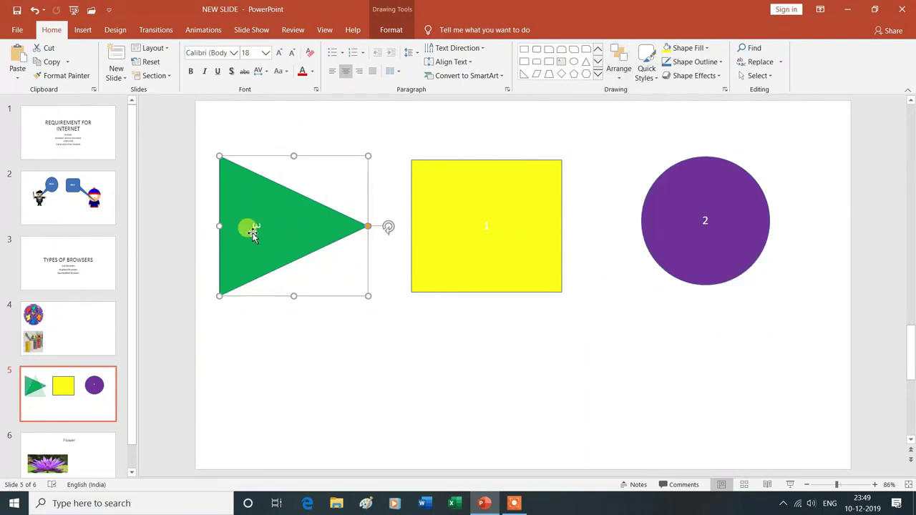
Step: Rotate the triangle 90° left so it stands upright again
click(619, 72)
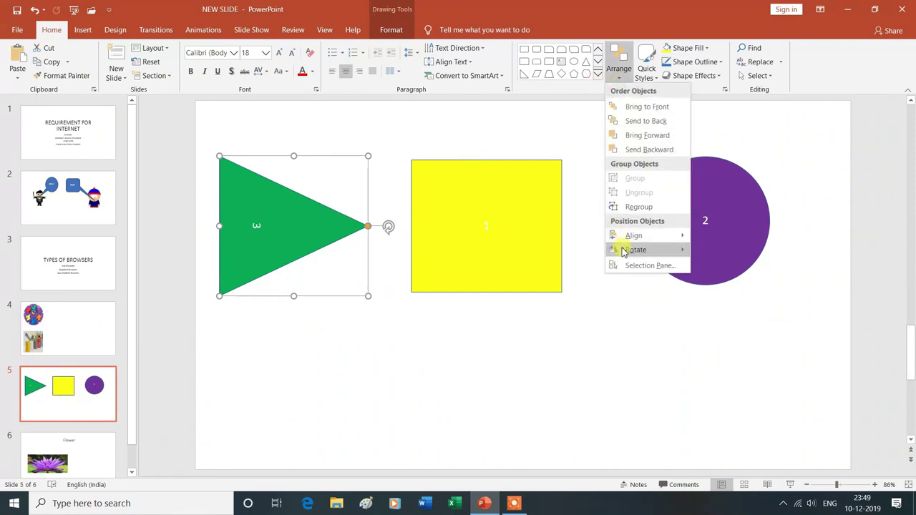
mouse_move(635, 250)
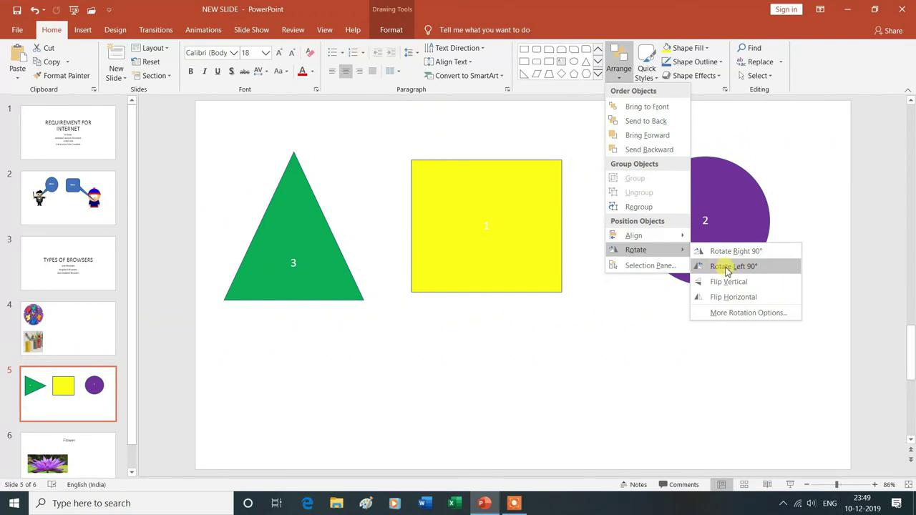
click(727, 270)
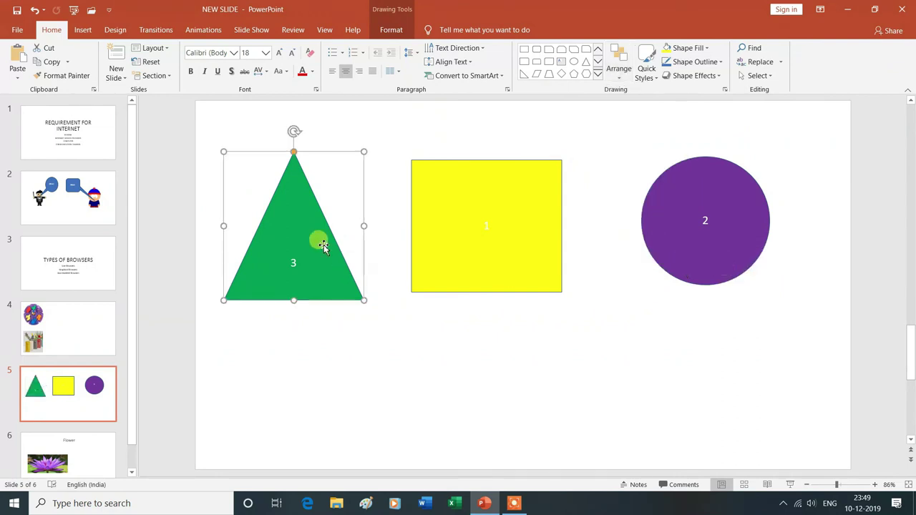
Step: Flip the green triangle horizontally, leaving its symmetric shape looking unchanged
click(620, 80)
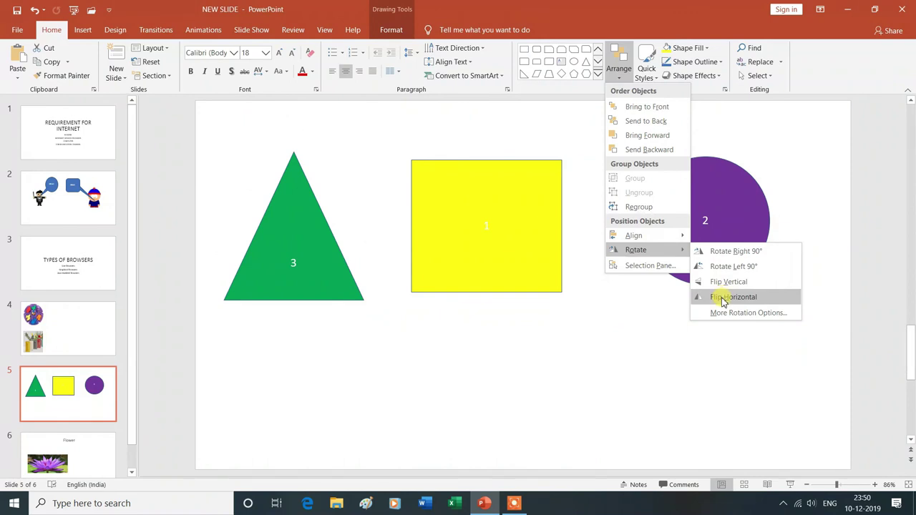
click(723, 299)
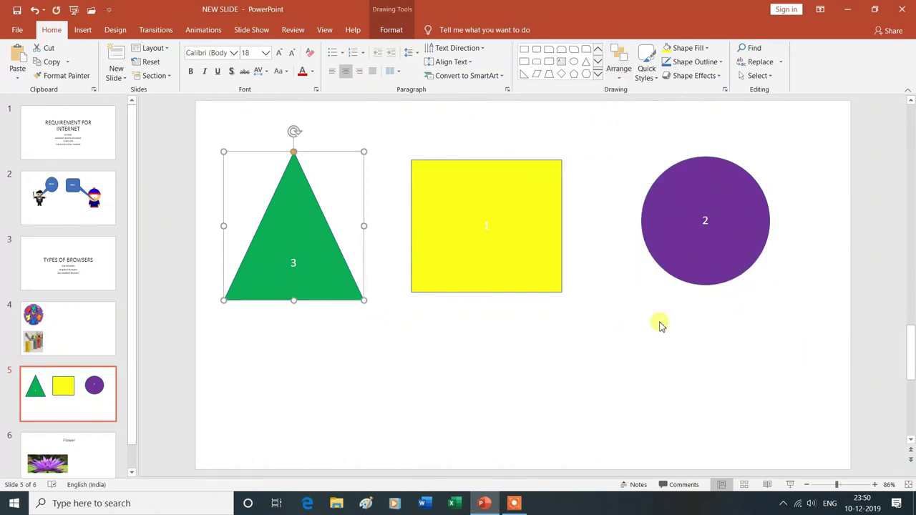